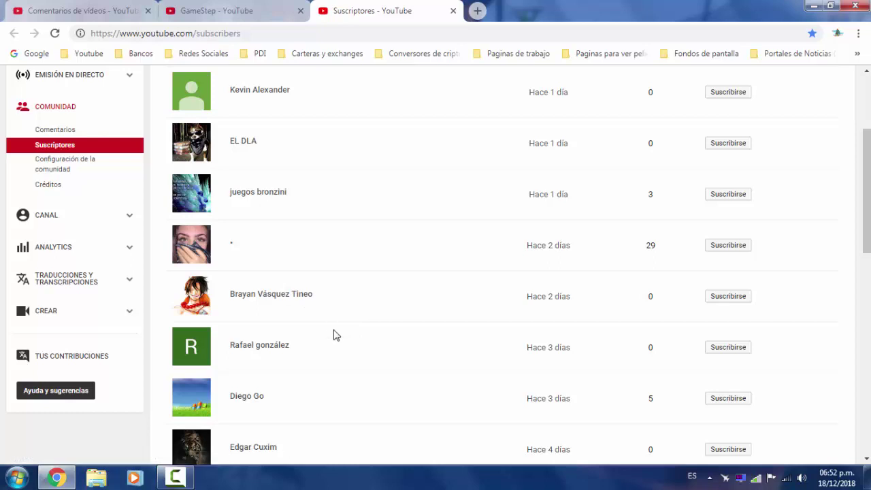
- Scroll through the subscriber list, then switch back to the 'Comentarios de vídeos' tab
{"action": "scroll", "coordinate": [333, 335], "scroll_direction": "down", "scroll_amount": 3}
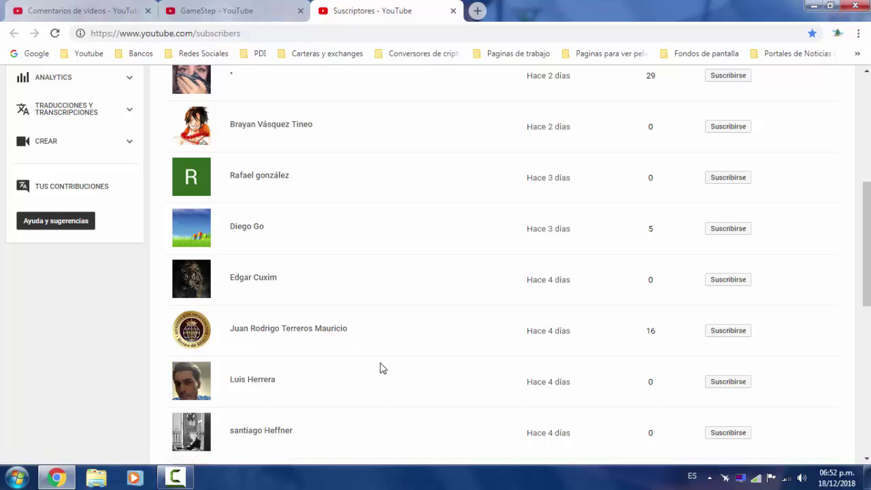
{"action": "scroll", "coordinate": [379, 358], "scroll_direction": "up", "scroll_amount": 5}
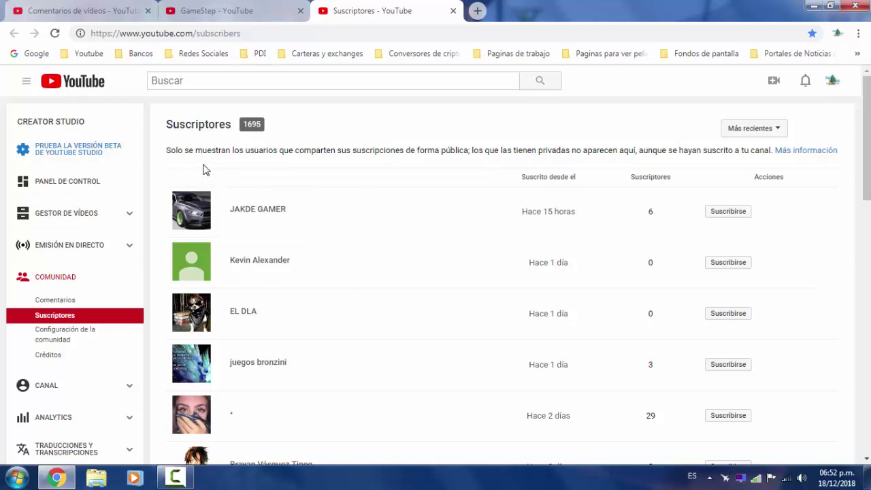
{"action": "left_click", "coordinate": [63, 18]}
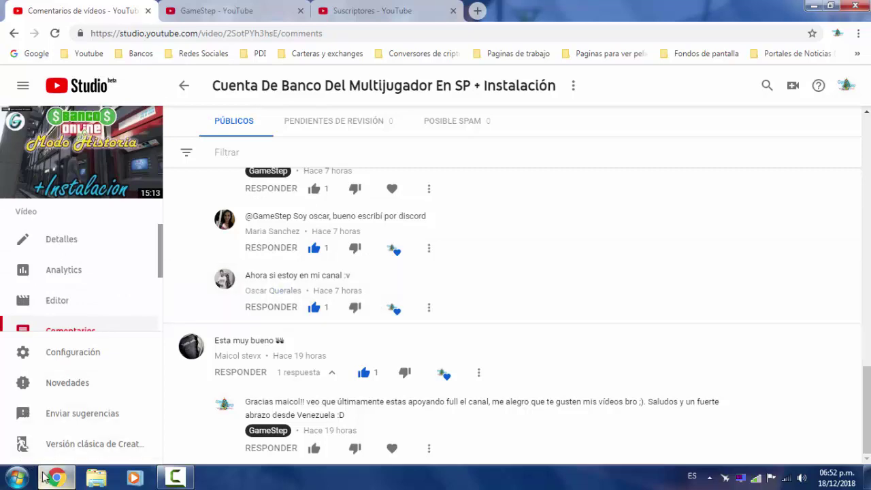
{"action": "mouse_move", "coordinate": [56, 476]}
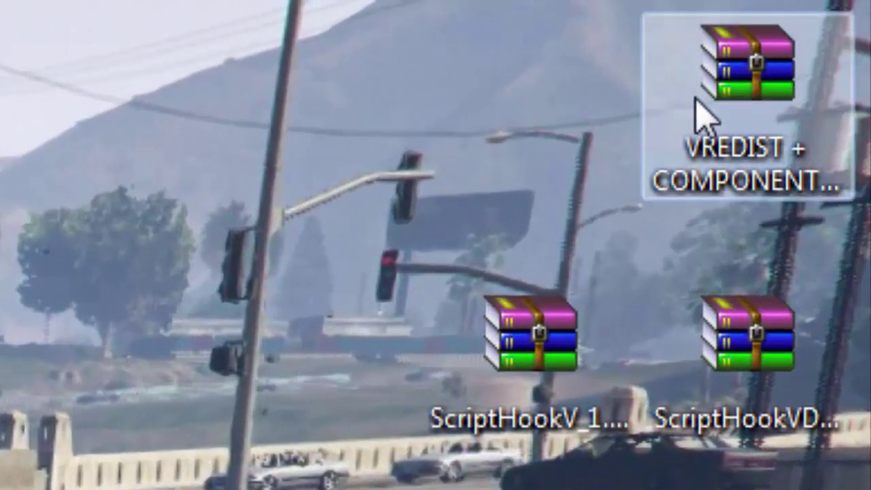
- Select the desktop archives one by one, ending on the VREDIST archive
{"action": "left_click", "coordinate": [748, 116]}
{"action": "left_click", "coordinate": [548, 399]}
{"action": "left_click", "coordinate": [748, 225]}
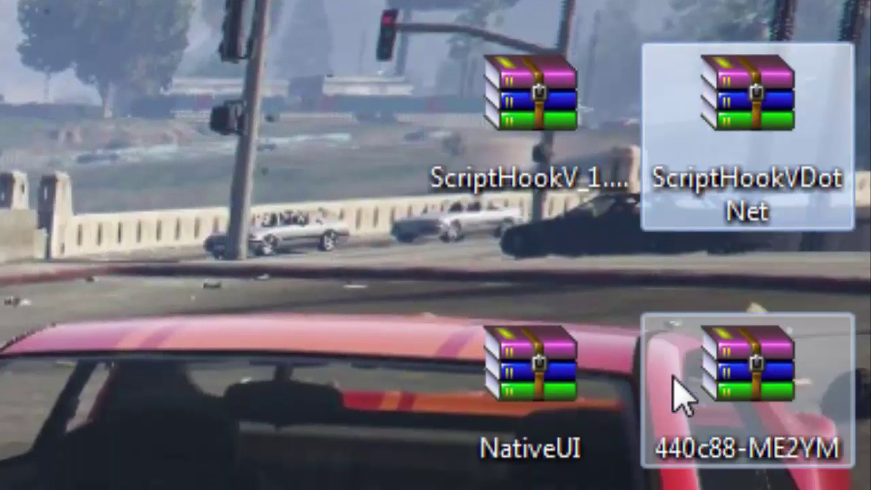
{"action": "left_click", "coordinate": [535, 367]}
{"action": "left_click", "coordinate": [749, 367]}
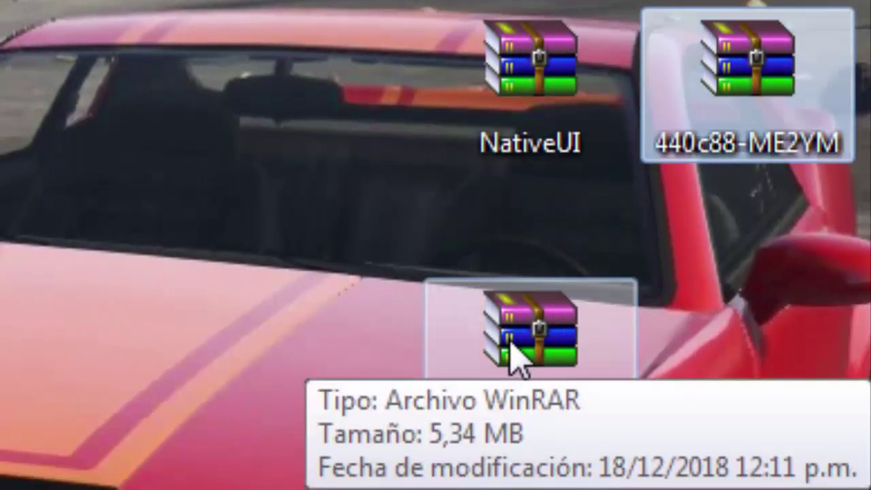
{"action": "left_click", "coordinate": [514, 358]}
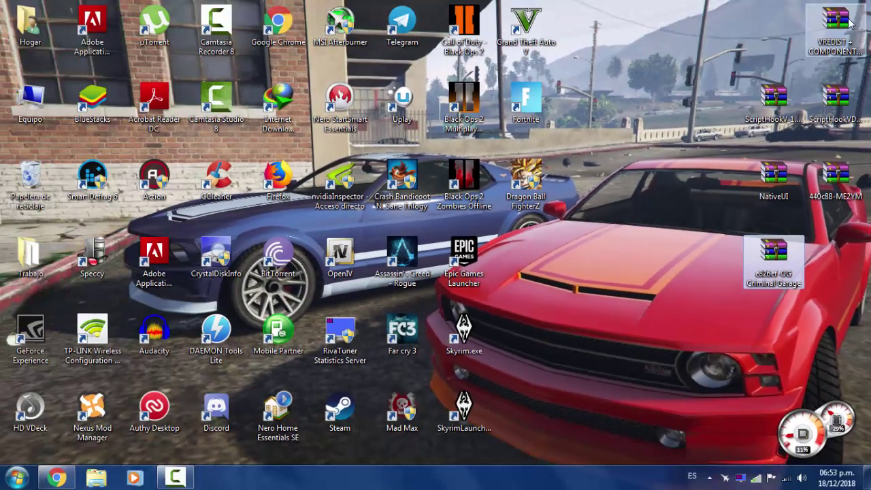
{"action": "left_click", "coordinate": [849, 22]}
- Extract the VREDIST archive into its own folder, entering the archive password
{"action": "right_click", "coordinate": [845, 28]}
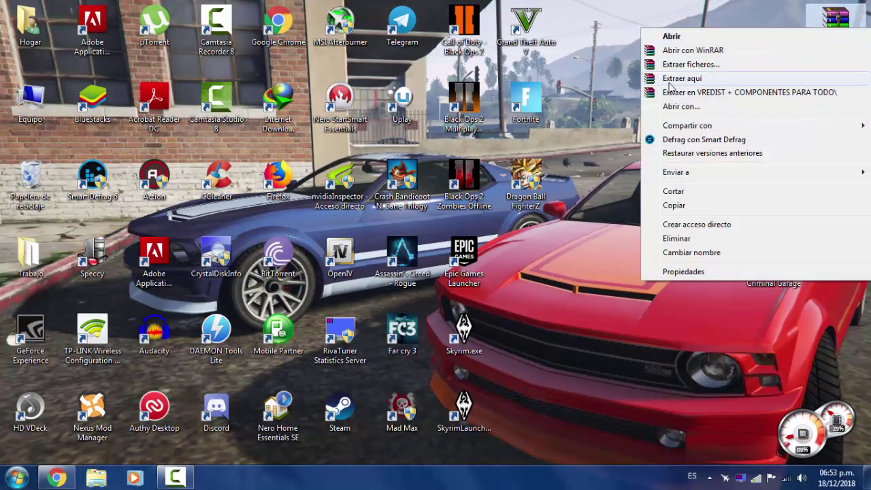
{"action": "left_click", "coordinate": [672, 92]}
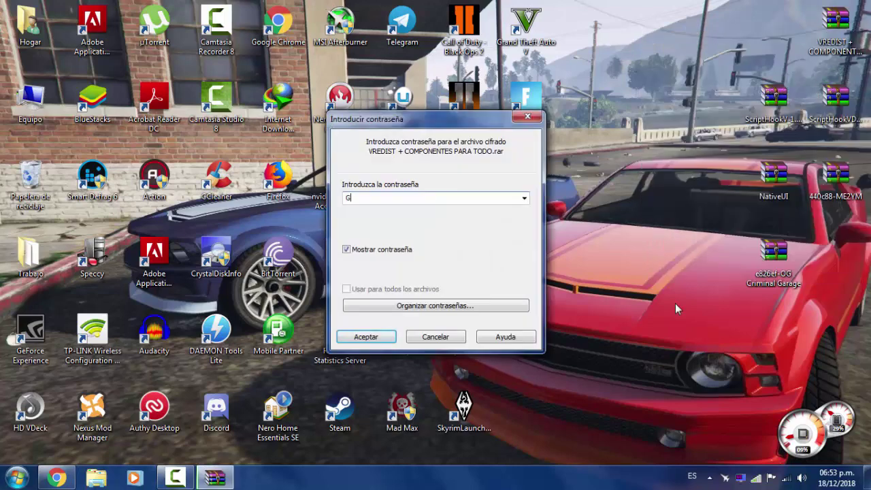
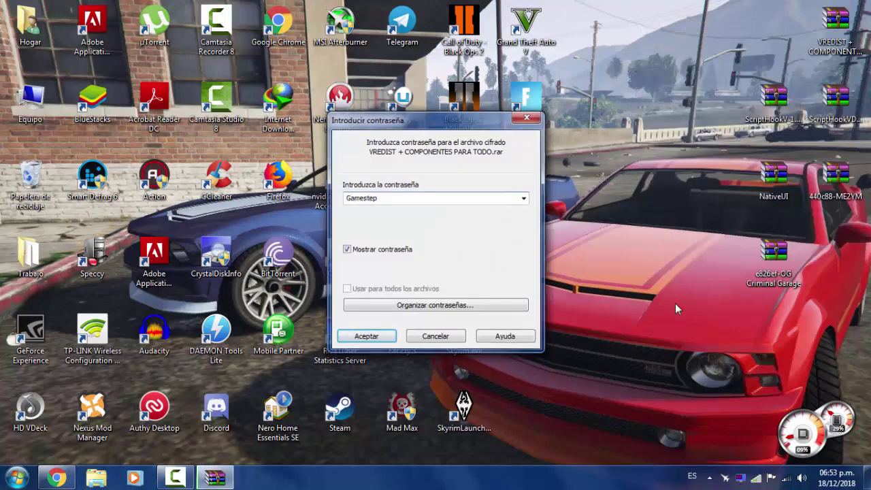
{"action": "key", "text": "Return"}
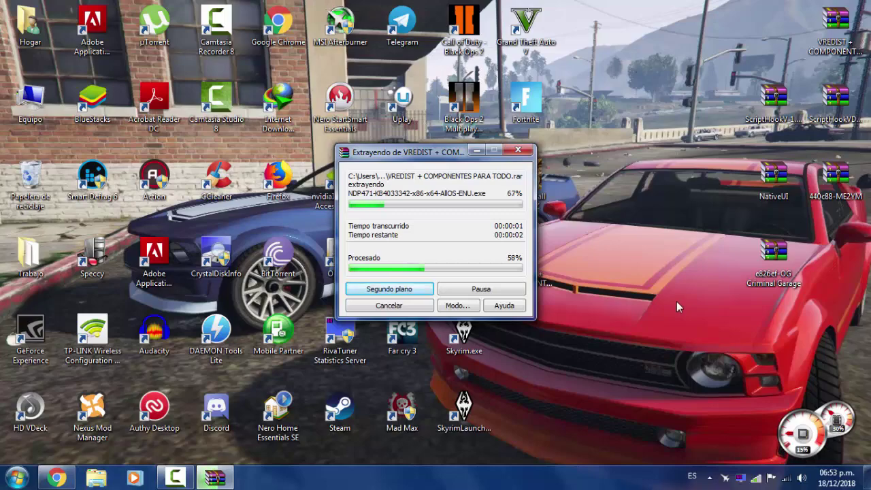
- Review the eight files in the VREDIST PARA TODO subfolder, then delete the extracted folder
{"action": "double_click", "coordinate": [541, 254]}
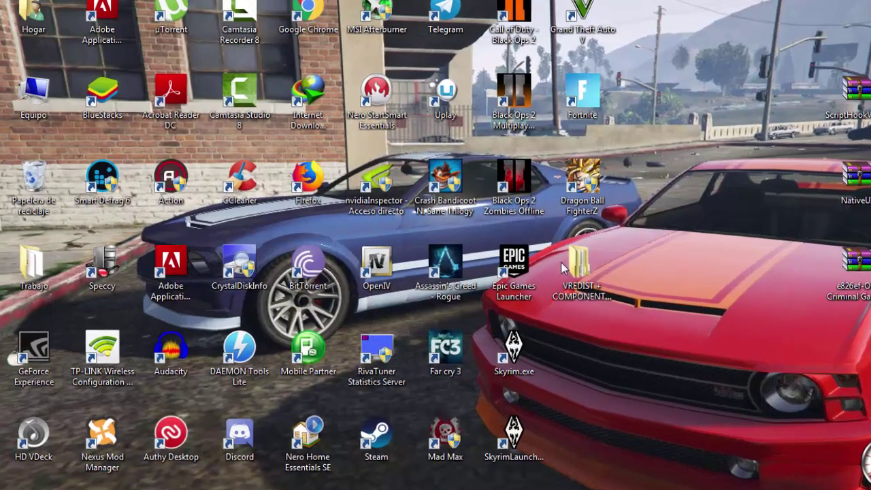
{"action": "double_click", "coordinate": [327, 179]}
{"action": "double_click", "coordinate": [346, 174]}
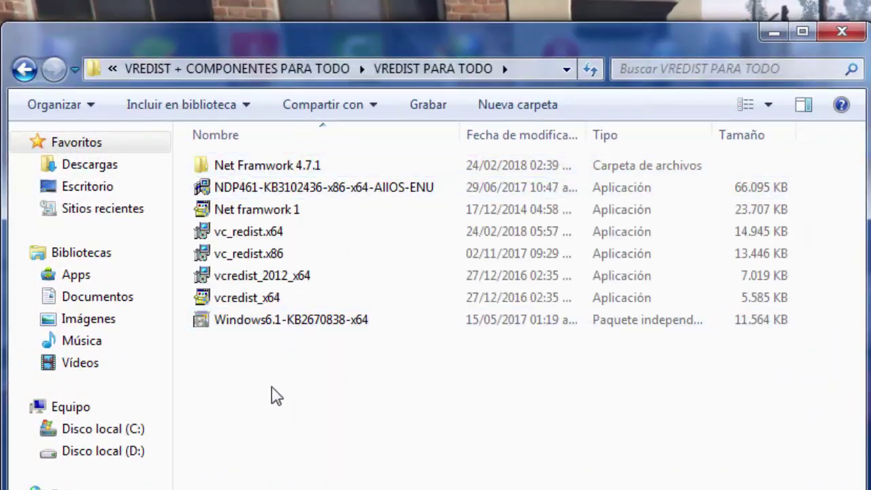
{"action": "left_click_drag", "start_coordinate": [270, 395], "coordinate": [463, 147]}
{"action": "left_click_drag", "start_coordinate": [449, 381], "coordinate": [624, 70]}
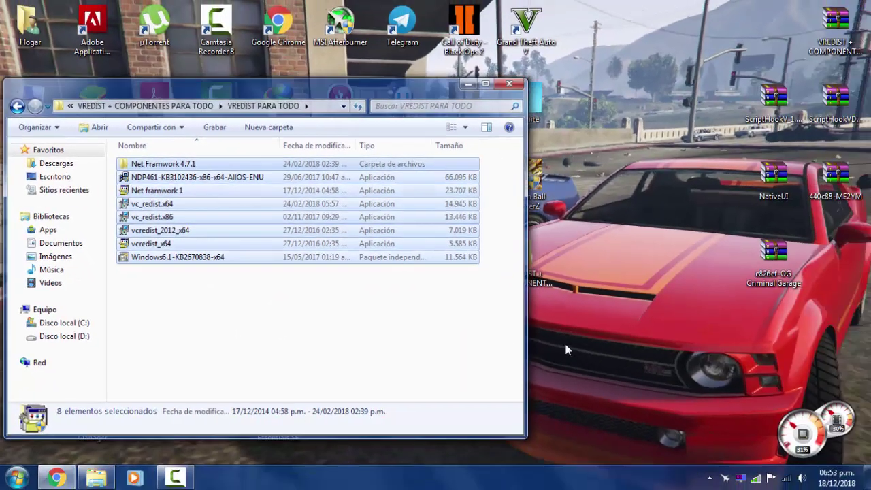
{"action": "left_click", "coordinate": [842, 32]}
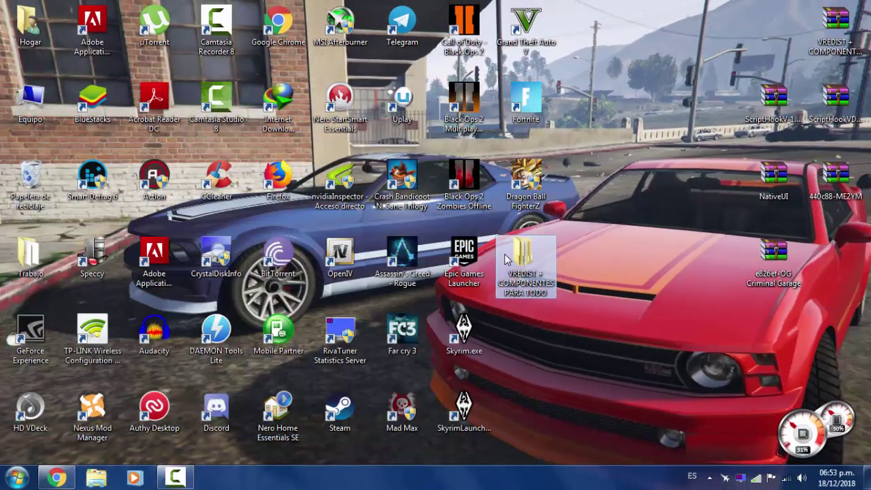
{"action": "key", "text": "Delete"}
- In ScriptHookV_1.0.1493.1.zip, select dinput8.dll, NativeTrainer.asi and ScriptHookV.dll inside bin
{"action": "double_click", "coordinate": [773, 99]}
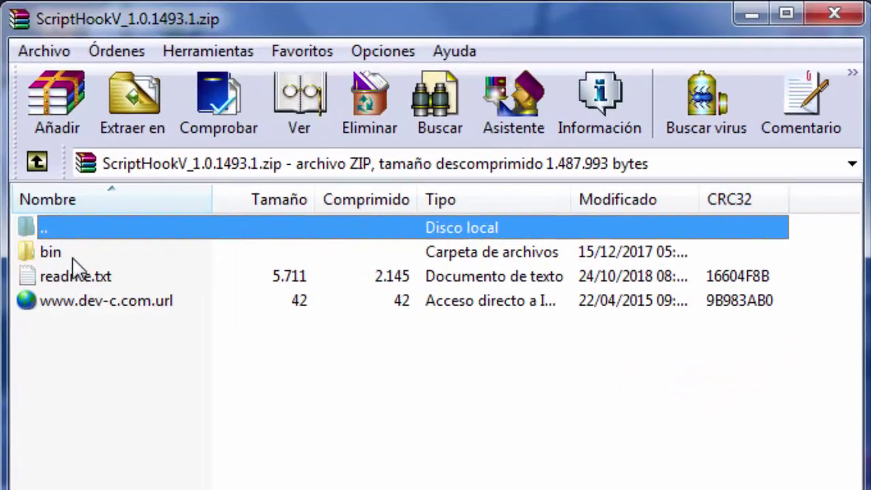
{"action": "left_click", "coordinate": [138, 267]}
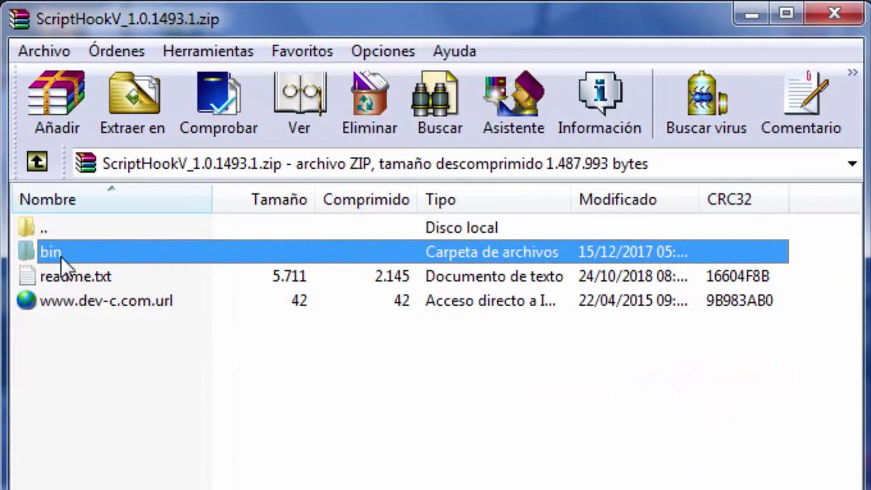
{"action": "double_click", "coordinate": [96, 256]}
{"action": "left_click_drag", "start_coordinate": [54, 357], "coordinate": [99, 249]}
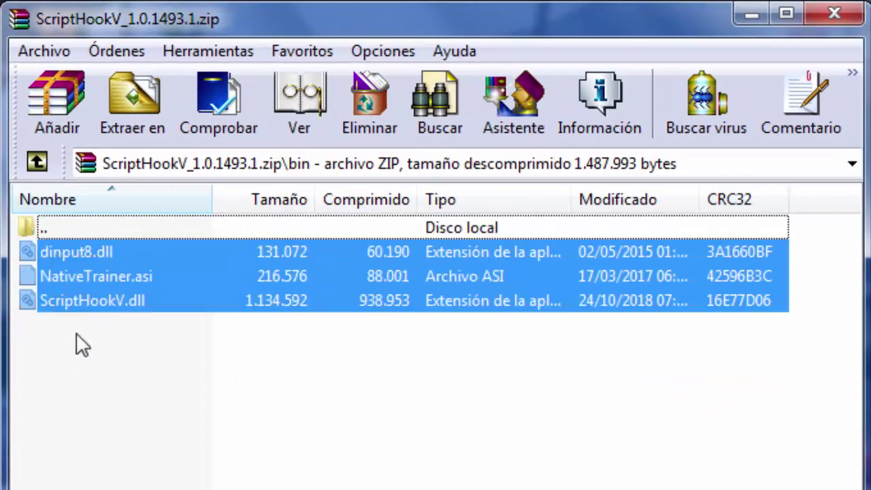
{"action": "left_click_drag", "start_coordinate": [80, 345], "coordinate": [120, 257]}
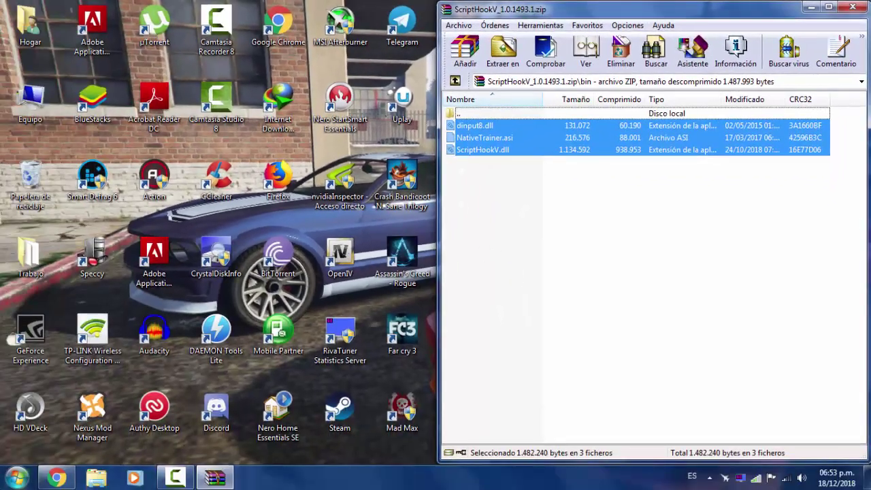
- Open C:\Archivos de programa\Grand Theft Auto V in an Explorer window snapped left
{"action": "key", "text": "super"}
{"action": "left_click", "coordinate": [243, 285]}
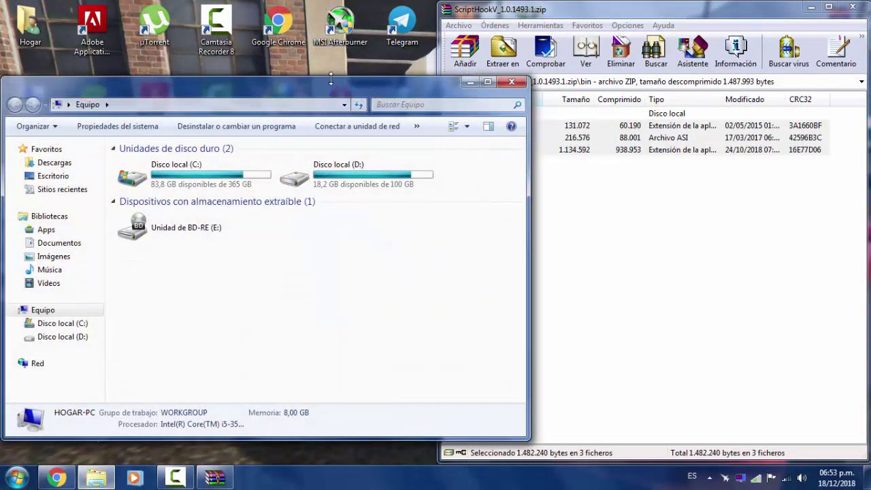
{"action": "key", "text": "super+Left"}
{"action": "double_click", "coordinate": [170, 99]}
{"action": "double_click", "coordinate": [167, 88]}
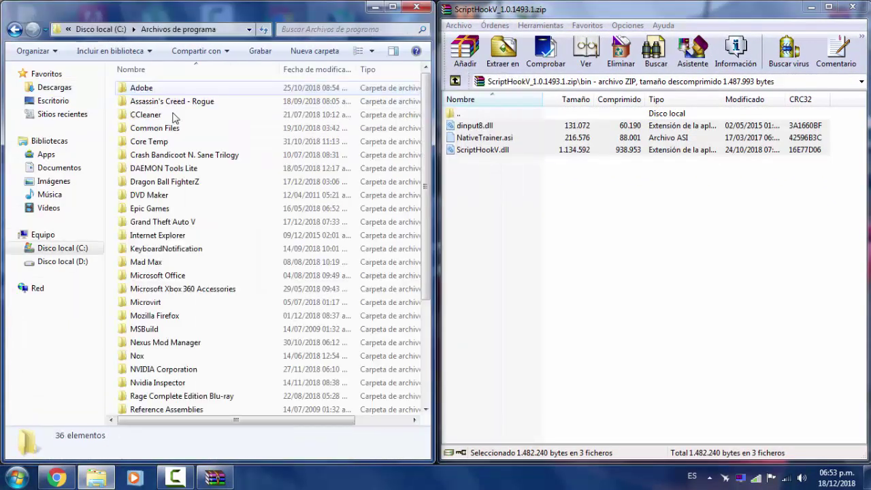
{"action": "double_click", "coordinate": [162, 221]}
- Drag the three files into the game folder, cancel the replace conflict, and close the archive
{"action": "left_click_drag", "start_coordinate": [565, 175], "coordinate": [111, 203]}
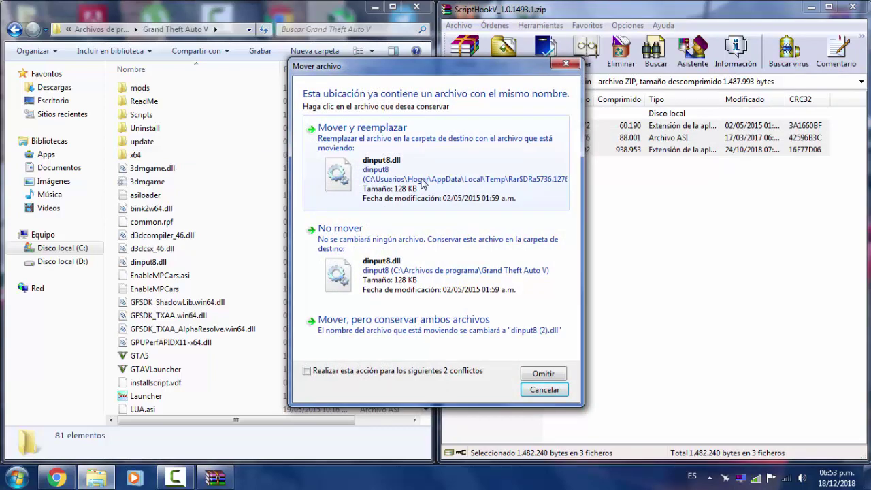
{"action": "left_click", "coordinate": [543, 390]}
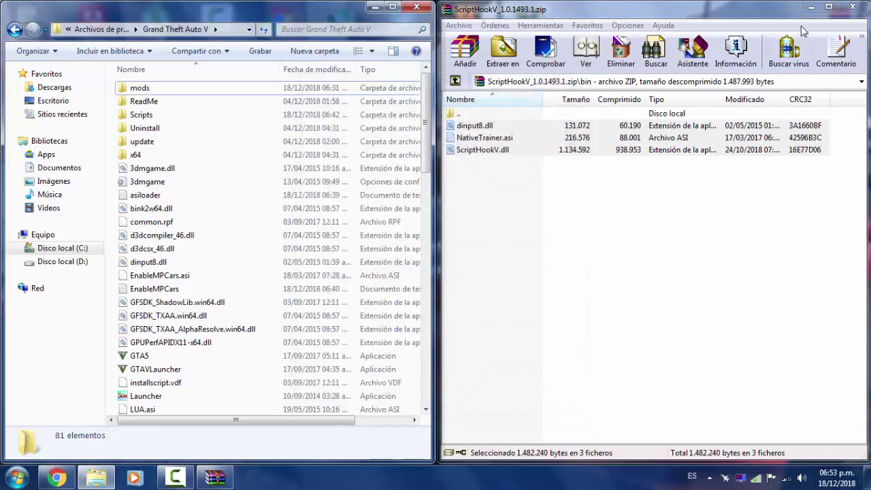
{"action": "left_click", "coordinate": [852, 7]}
- Drag ScriptHookVDotNet.asi and ScriptHookVDotNet2.dll into the game folder, cancel the conflict, and close WinRAR
{"action": "double_click", "coordinate": [841, 114]}
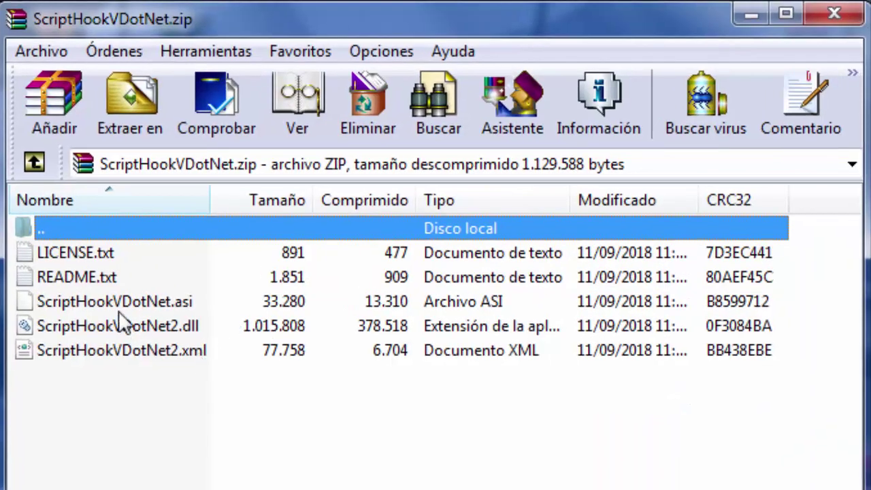
{"action": "left_click", "coordinate": [119, 308]}
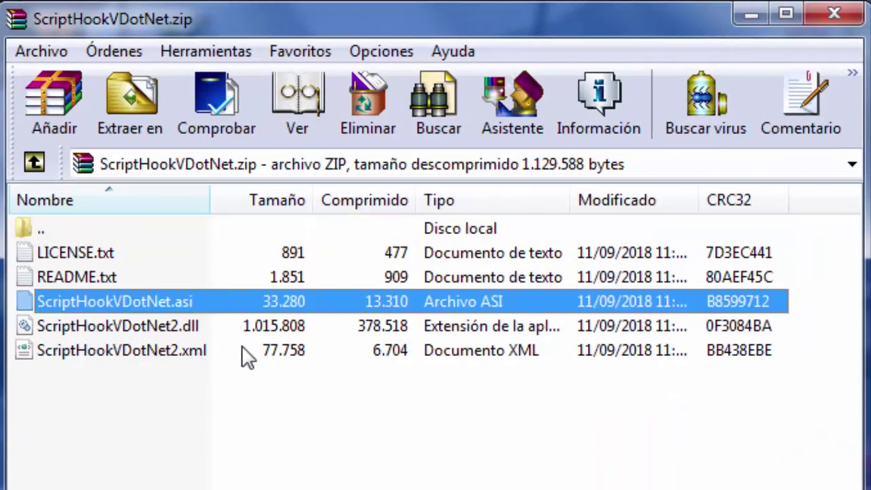
{"action": "left_click", "coordinate": [172, 328]}
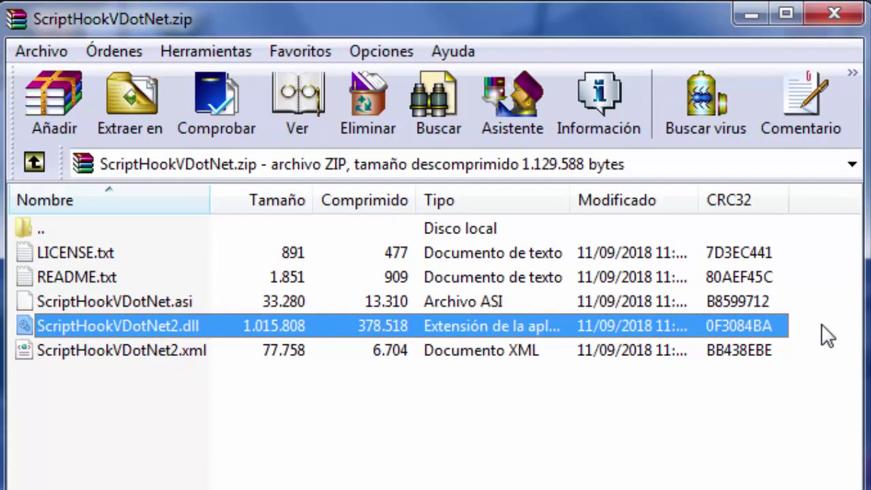
{"action": "left_click_drag", "start_coordinate": [820, 334], "coordinate": [749, 308]}
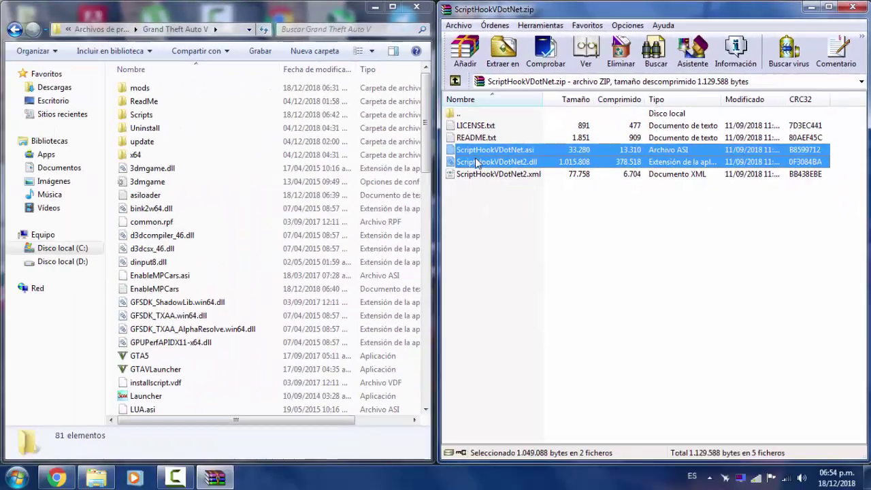
{"action": "left_click_drag", "start_coordinate": [476, 162], "coordinate": [225, 204]}
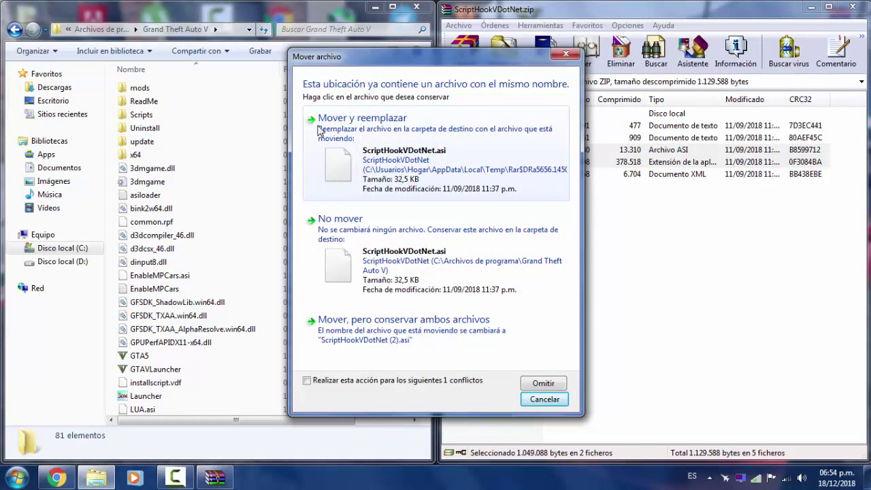
{"action": "left_click", "coordinate": [545, 399]}
{"action": "left_click", "coordinate": [849, 10]}
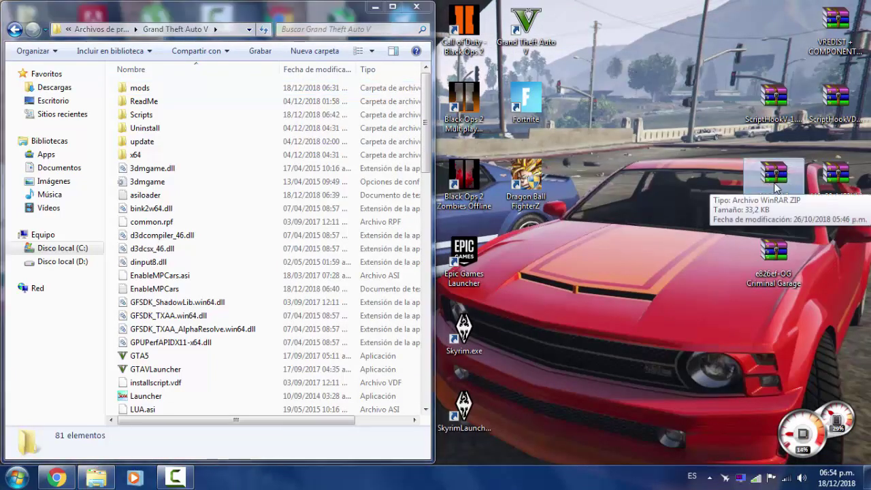
- Create a new folder named Scripts in the game folder, declining to merge with the existing one
{"action": "left_click", "coordinate": [138, 116]}
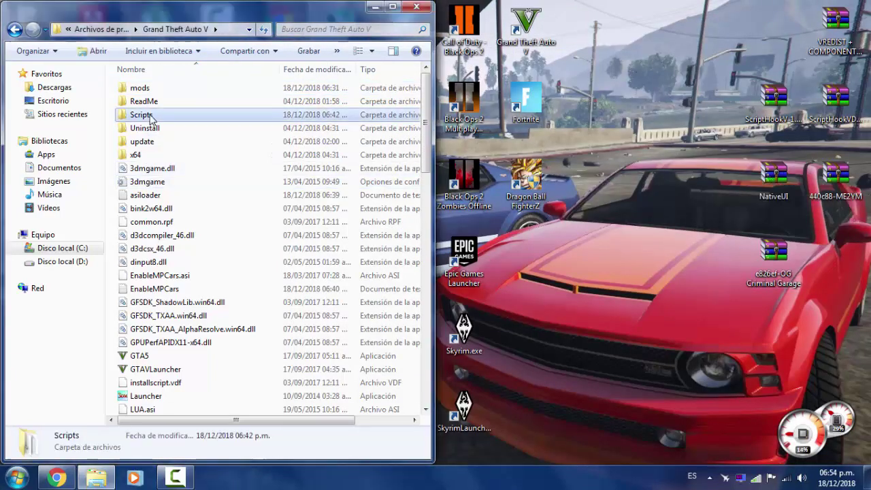
{"action": "left_click", "coordinate": [115, 92]}
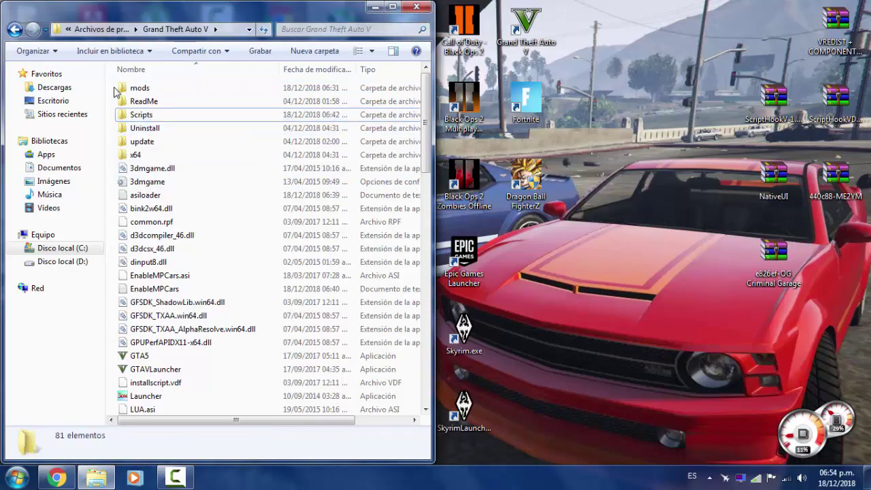
{"action": "right_click", "coordinate": [116, 91]}
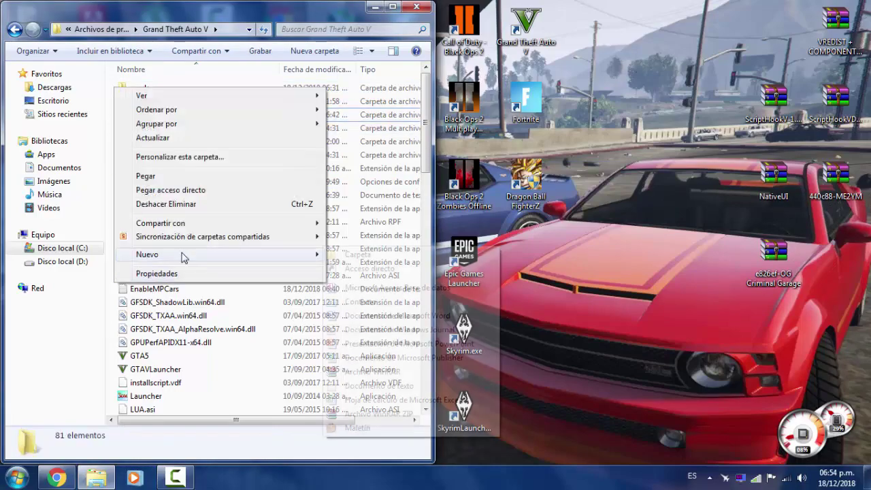
{"action": "mouse_move", "coordinate": [181, 254]}
{"action": "left_click", "coordinate": [346, 259]}
{"action": "type", "text": "Scripts"}
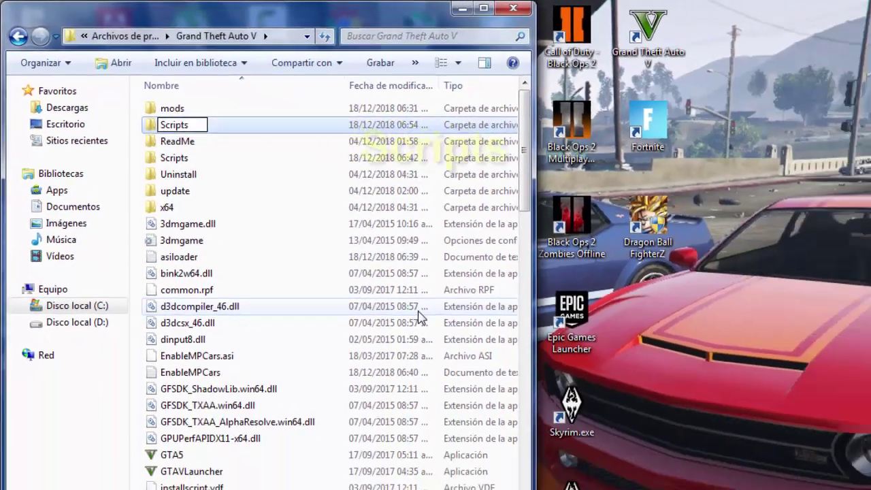
{"action": "key", "text": "Return"}
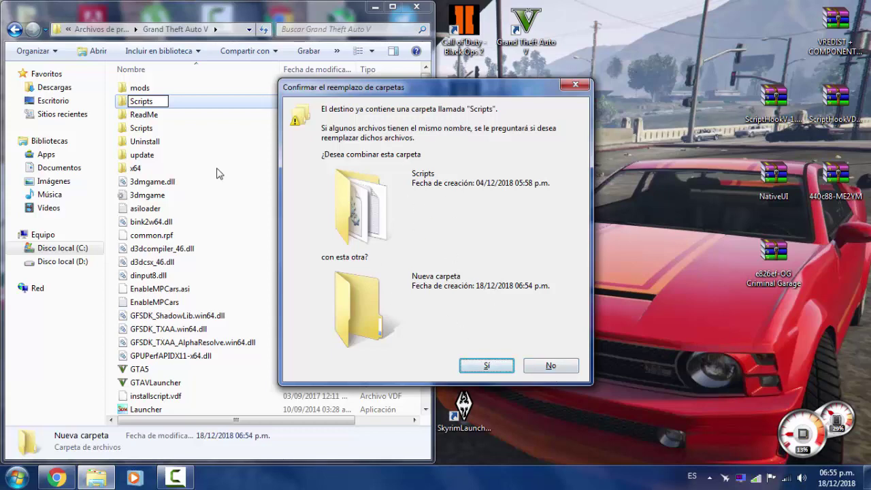
{"action": "left_click", "coordinate": [551, 366]}
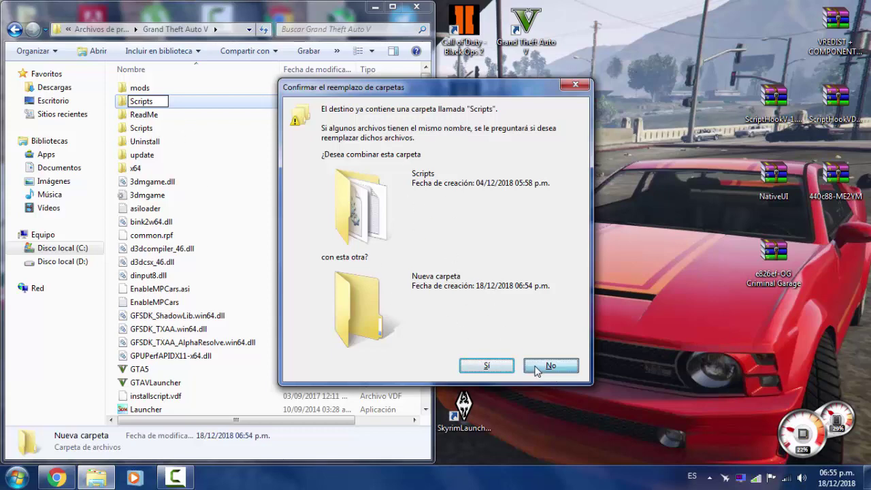
- Delete the extra new folder and select the original Scripts folder
{"action": "right_click", "coordinate": [171, 104]}
{"action": "left_click", "coordinate": [198, 367]}
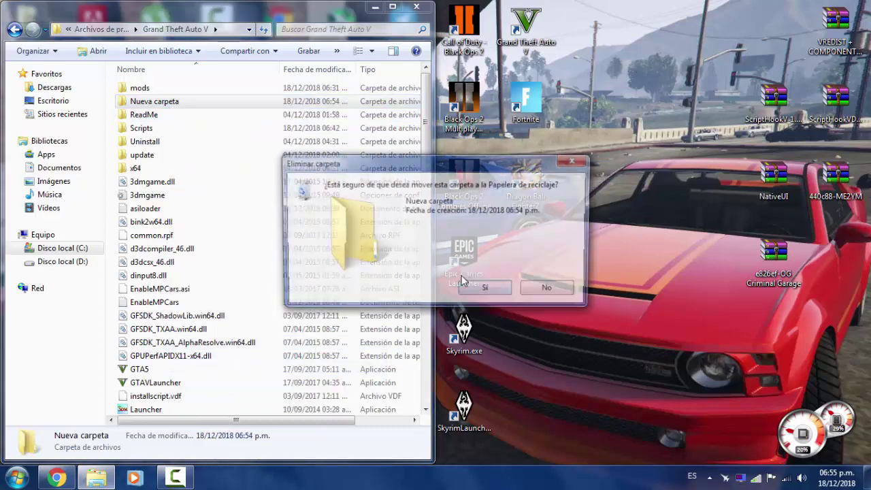
{"action": "key", "text": "Return"}
{"action": "left_click", "coordinate": [151, 115]}
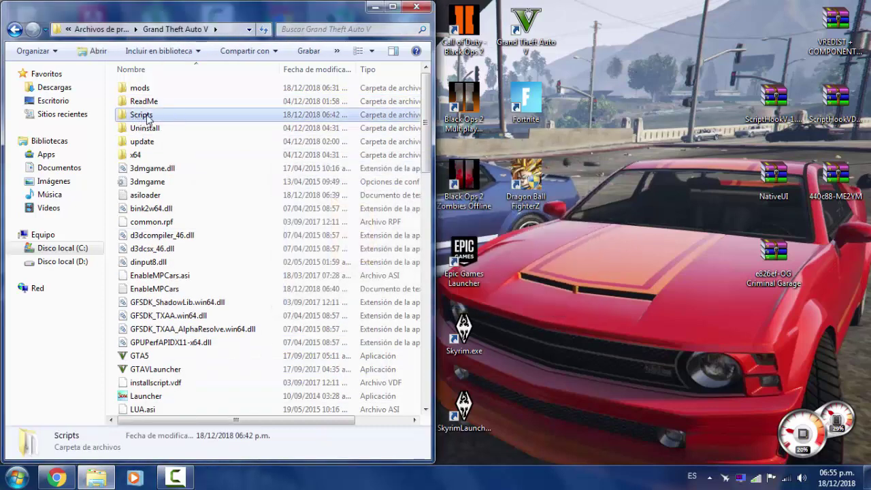
{"action": "double_click", "coordinate": [164, 119]}
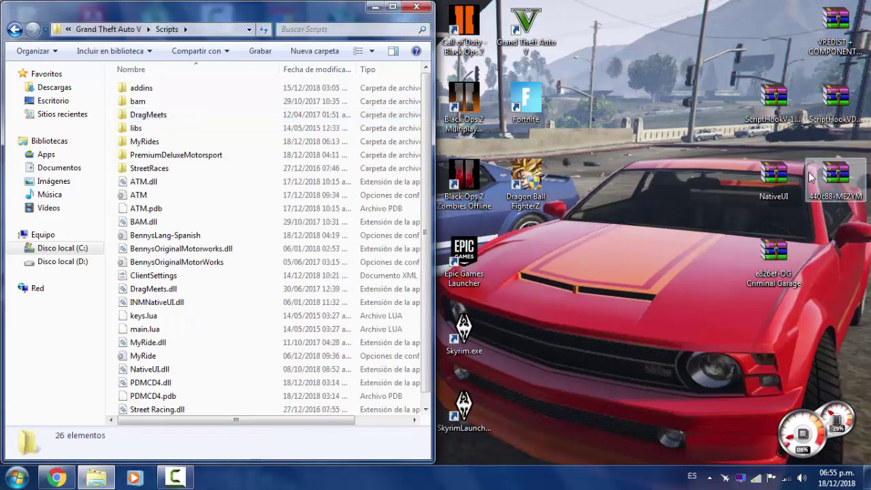
{"action": "left_click", "coordinate": [774, 176]}
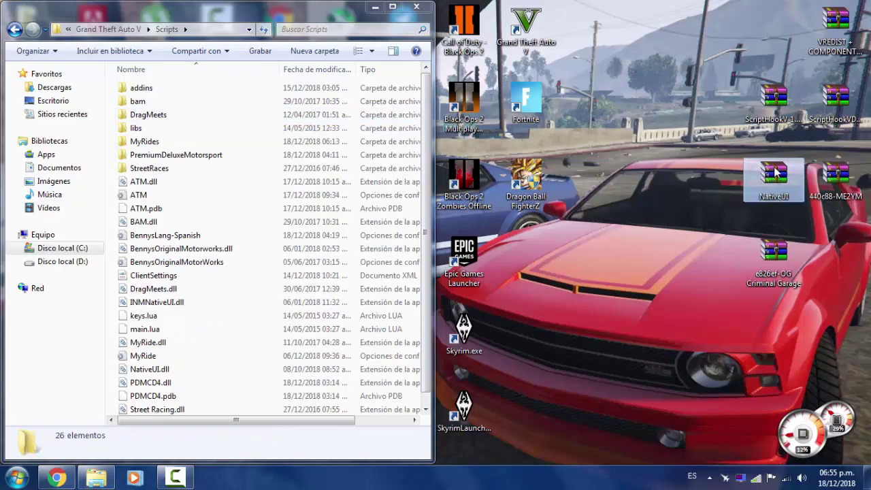
{"action": "double_click", "coordinate": [774, 176]}
{"action": "key", "text": "super+Right"}
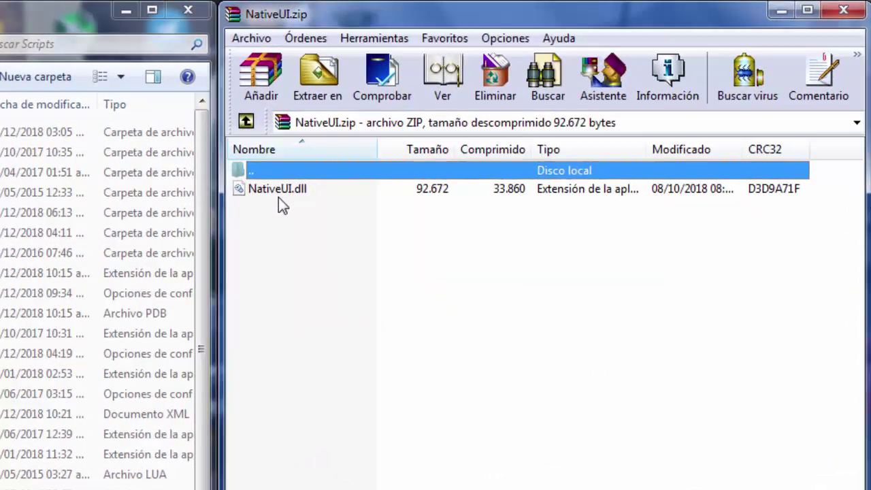
{"action": "left_click", "coordinate": [498, 125]}
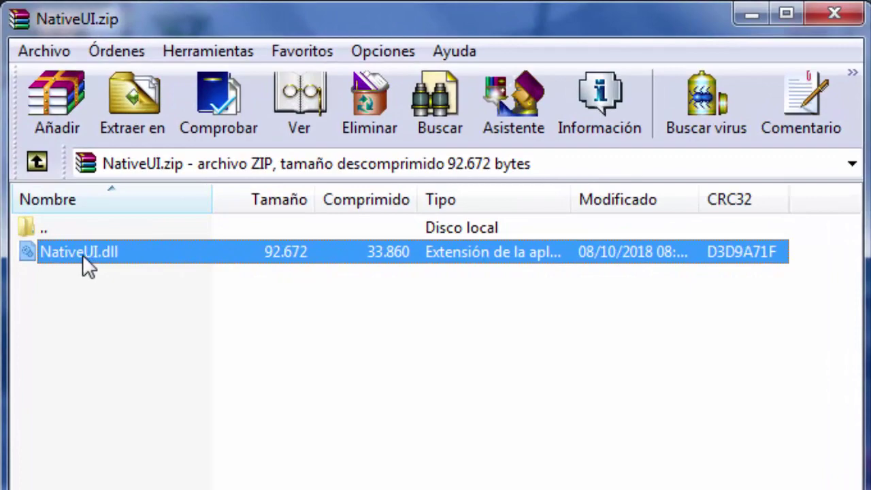
{"action": "left_click_drag", "start_coordinate": [95, 251], "coordinate": [117, 149]}
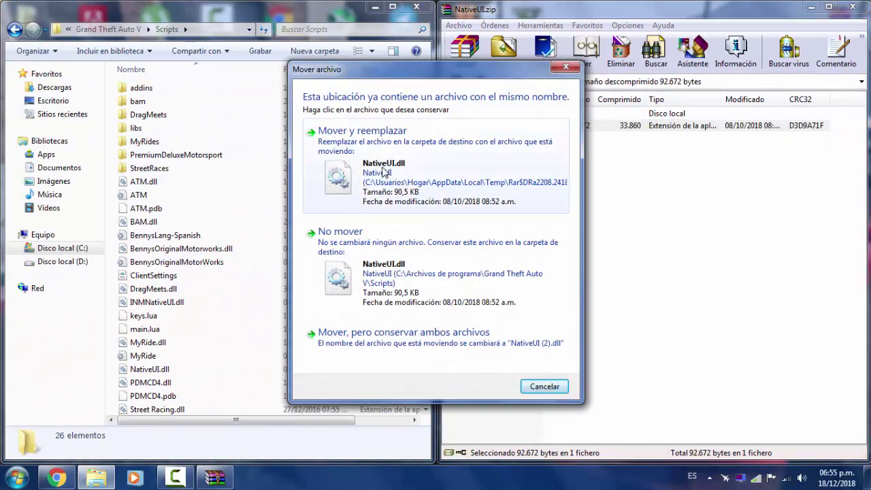
{"action": "left_click", "coordinate": [545, 388]}
{"action": "left_click", "coordinate": [851, 8]}
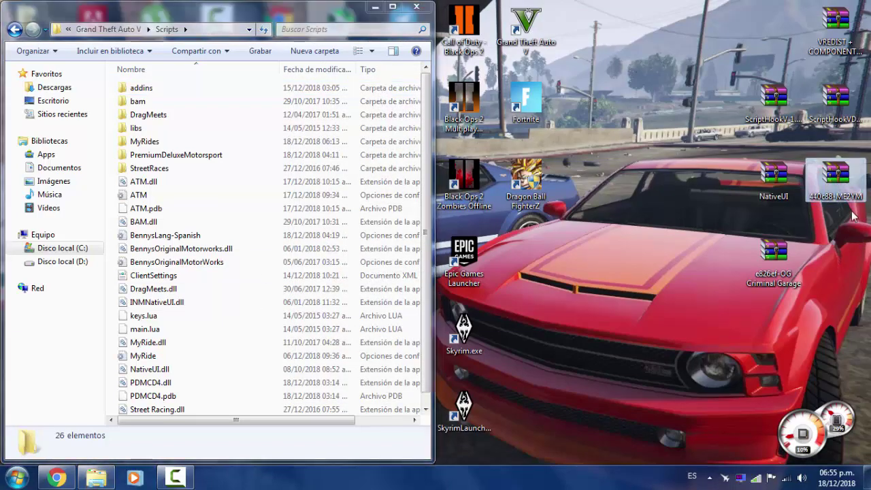
- Open 440c88-ME2YM.zip snapped right, select Example DLC Pack, and close the Scripts window
{"action": "double_click", "coordinate": [839, 173]}
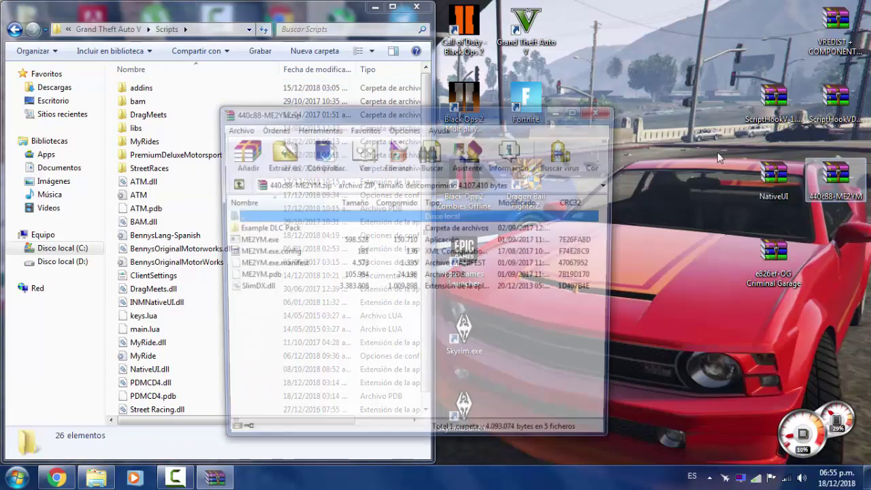
{"action": "key", "text": "super+Right"}
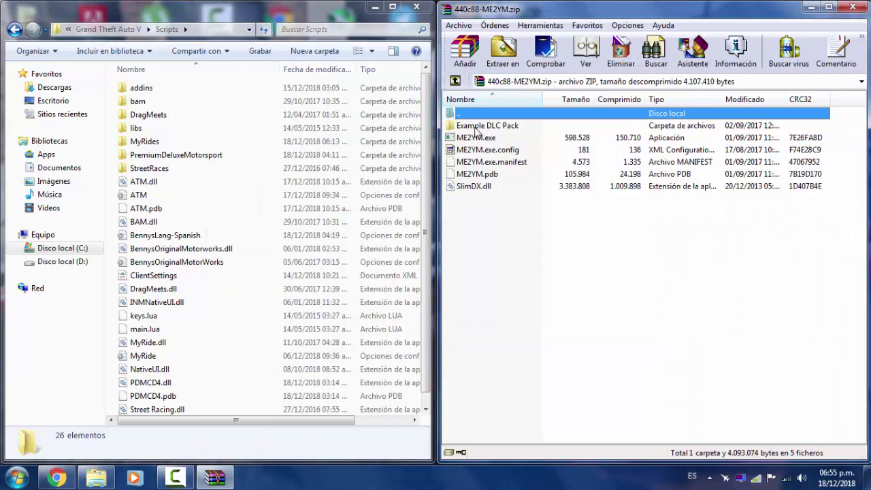
{"action": "left_click", "coordinate": [476, 130]}
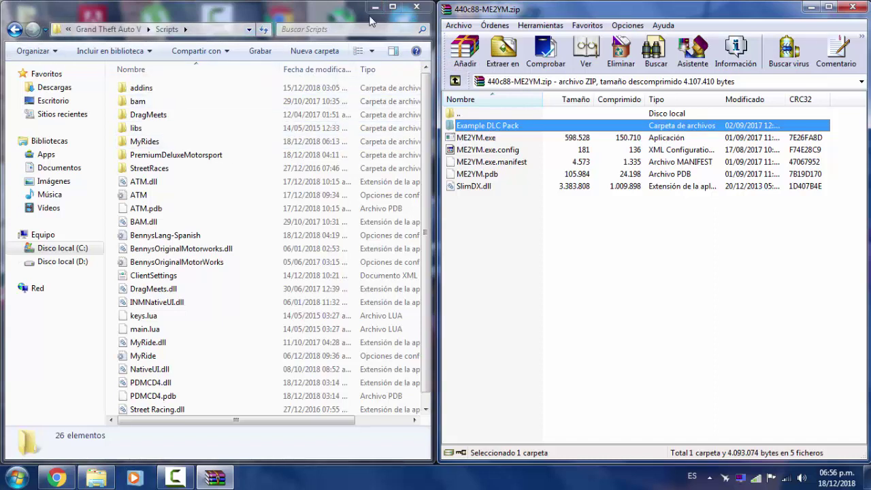
{"action": "left_click", "coordinate": [416, 7]}
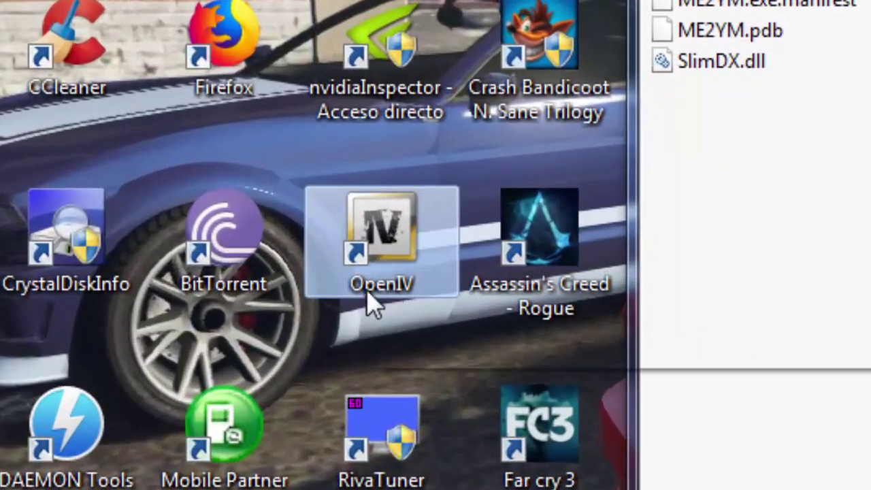
- Launch OpenIV for Grand Theft Auto V on Windows, snap it left, and request Modo Edición
{"action": "left_click_drag", "start_coordinate": [323, 292], "coordinate": [341, 263]}
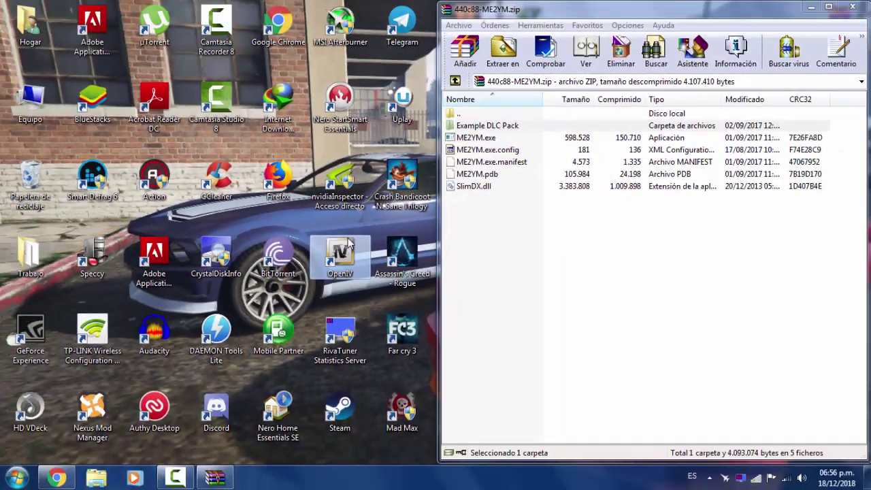
{"action": "double_click", "coordinate": [335, 257]}
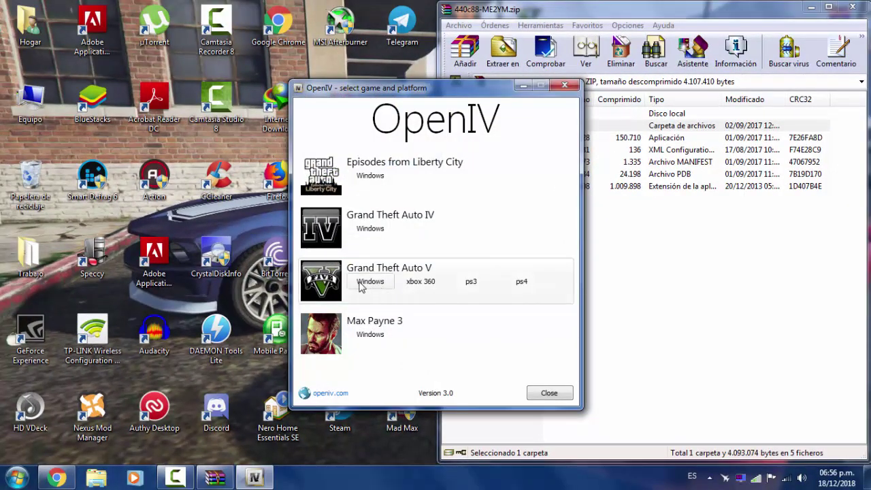
{"action": "left_click", "coordinate": [370, 281]}
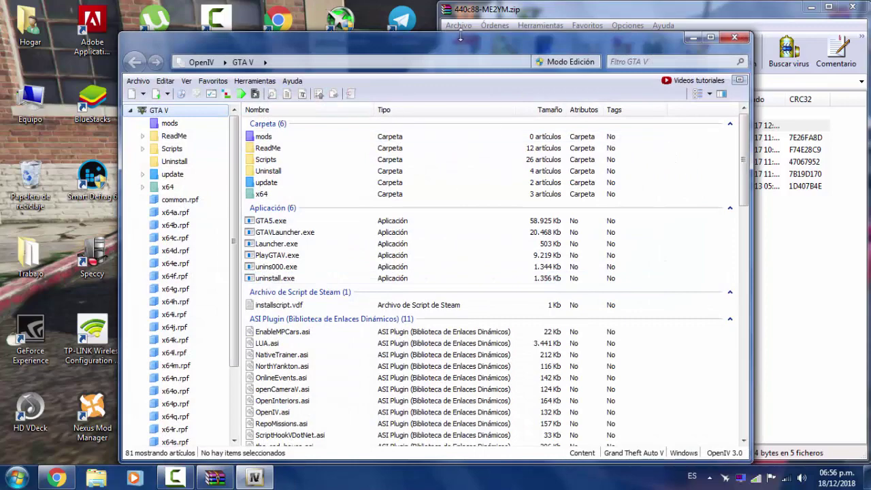
{"action": "left_click_drag", "start_coordinate": [448, 46], "coordinate": [1, 46]}
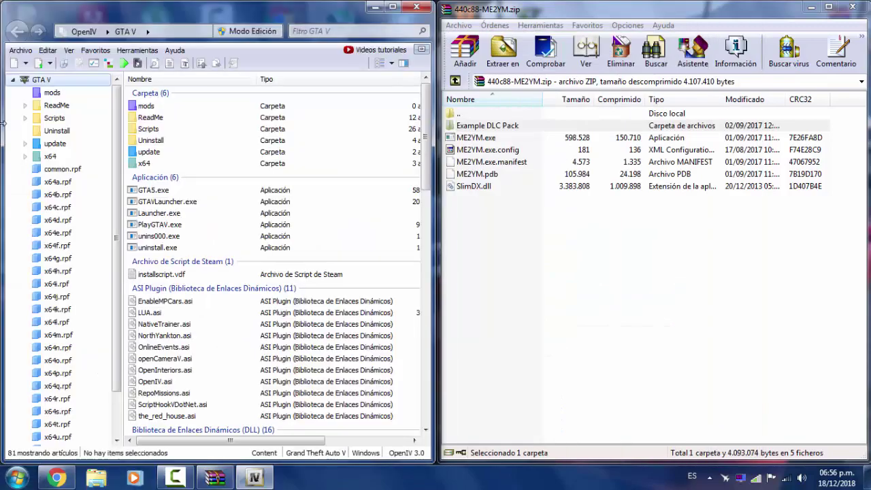
{"action": "left_click", "coordinate": [235, 35]}
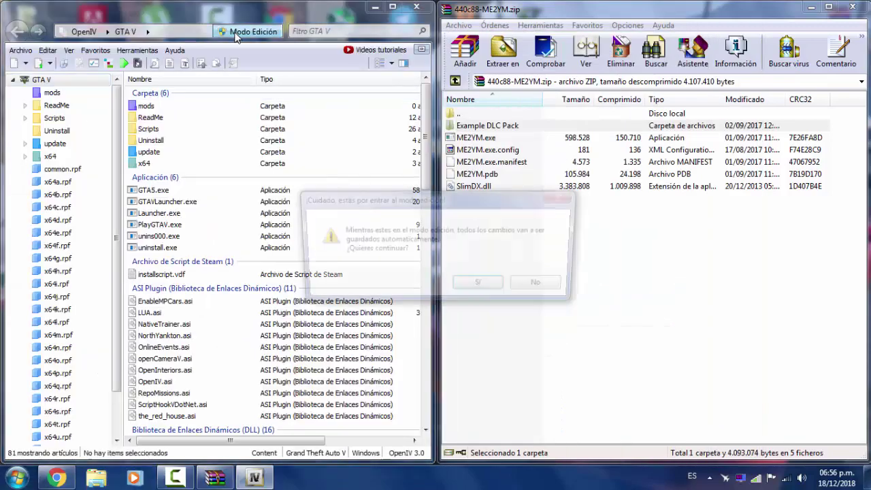
{"action": "left_click", "coordinate": [473, 289]}
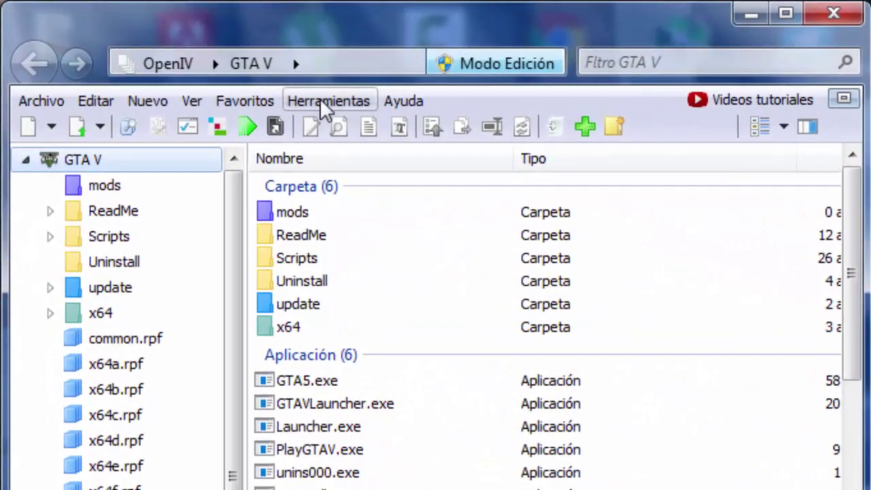
{"action": "left_click", "coordinate": [319, 99]}
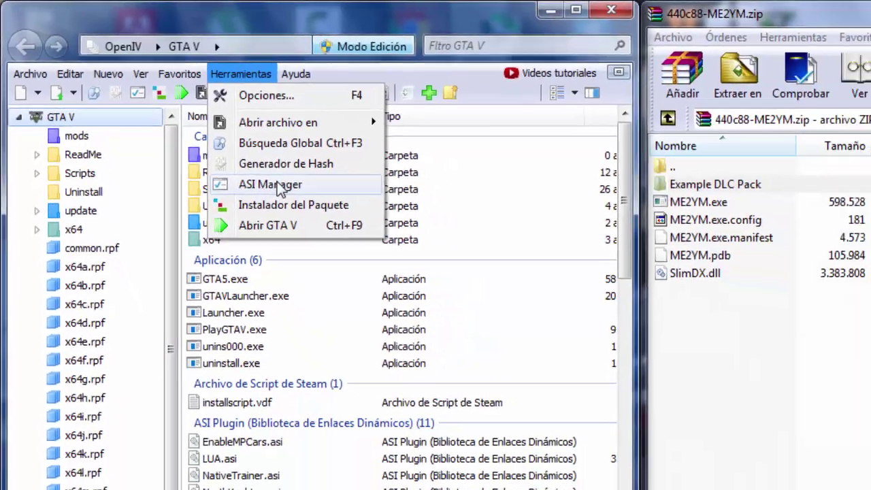
{"action": "left_click", "coordinate": [325, 253]}
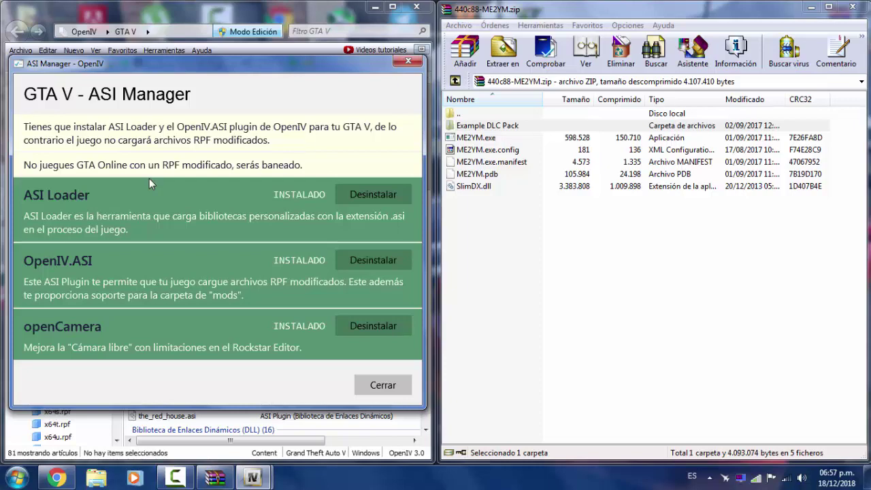
{"action": "left_click", "coordinate": [382, 386]}
{"action": "left_click", "coordinate": [139, 108]}
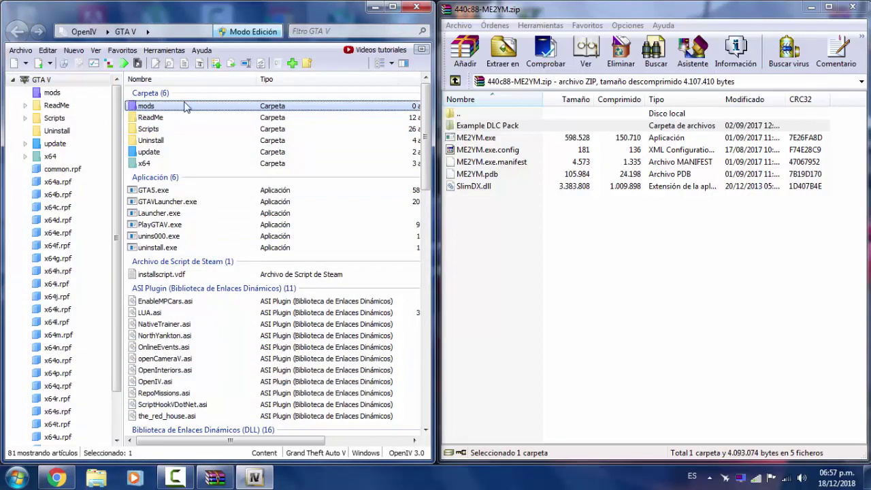
- Navigate through update and x64 to the dlcpacks folder in OpenIV
{"action": "left_click_drag", "start_coordinate": [424, 112], "coordinate": [427, 422]}
{"action": "left_click_drag", "start_coordinate": [423, 388], "coordinate": [436, 143]}
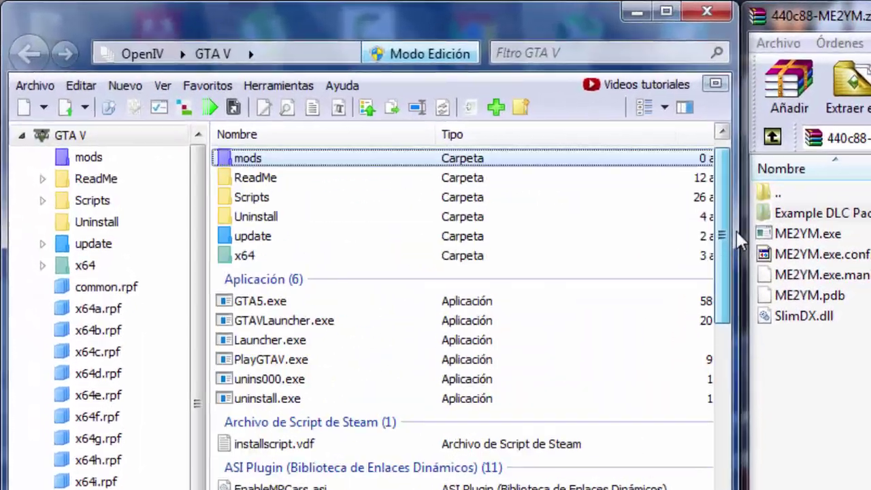
{"action": "scroll", "coordinate": [244, 157], "scroll_direction": "up", "scroll_amount": 1}
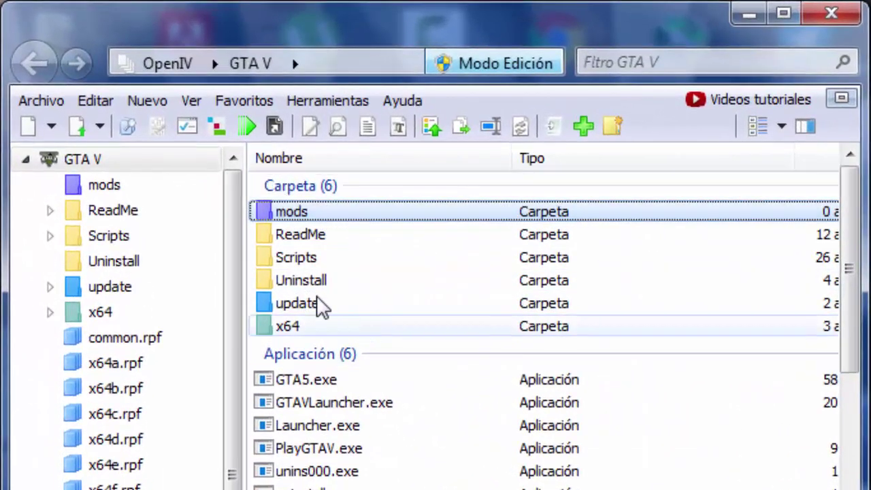
{"action": "left_click", "coordinate": [359, 304]}
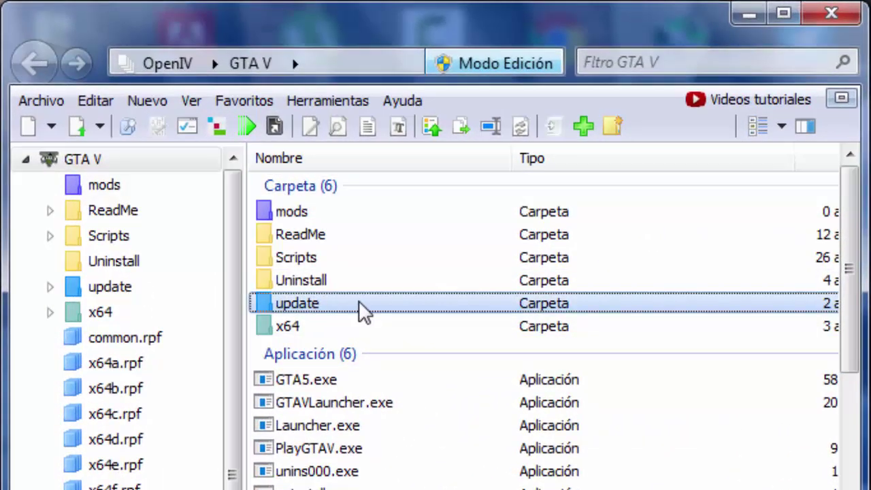
{"action": "double_click", "coordinate": [319, 314]}
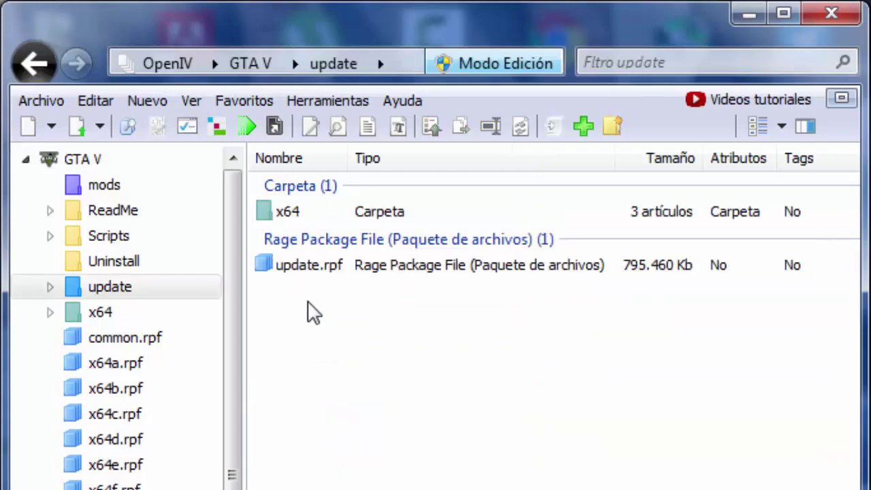
{"action": "double_click", "coordinate": [307, 217]}
{"action": "double_click", "coordinate": [303, 236]}
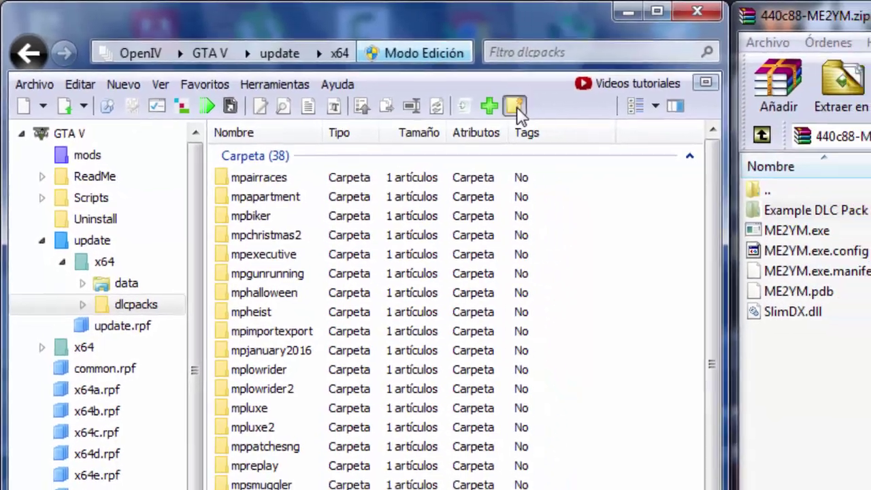
- Start a new dlcpacks folder and copy the custom_maps name from the zip's Example DLC Pack
{"action": "left_click", "coordinate": [615, 126]}
{"action": "left_click_drag", "start_coordinate": [667, 327], "coordinate": [403, 327]}
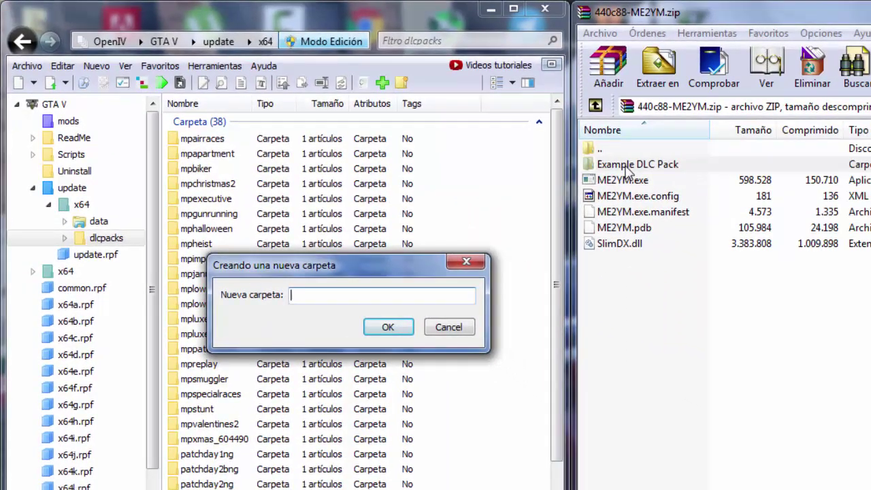
{"action": "left_click", "coordinate": [740, 191]}
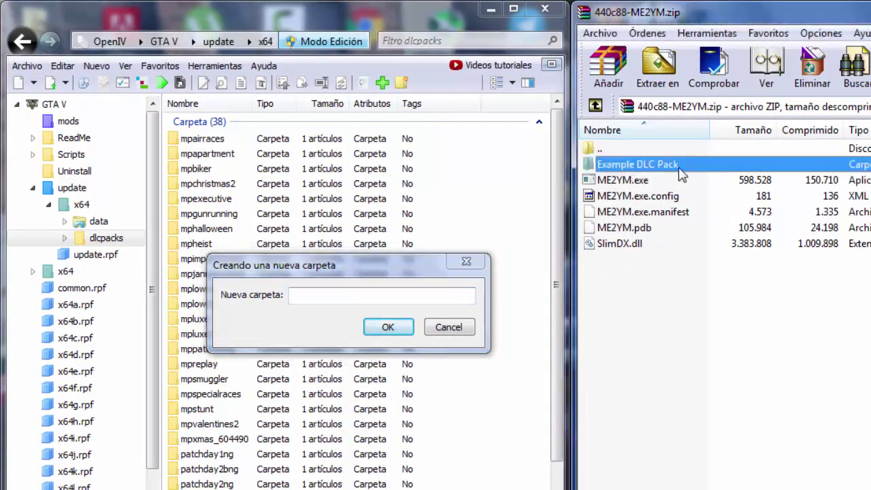
{"action": "left_click", "coordinate": [740, 191]}
{"action": "double_click", "coordinate": [645, 168]}
{"action": "left_click", "coordinate": [627, 170]}
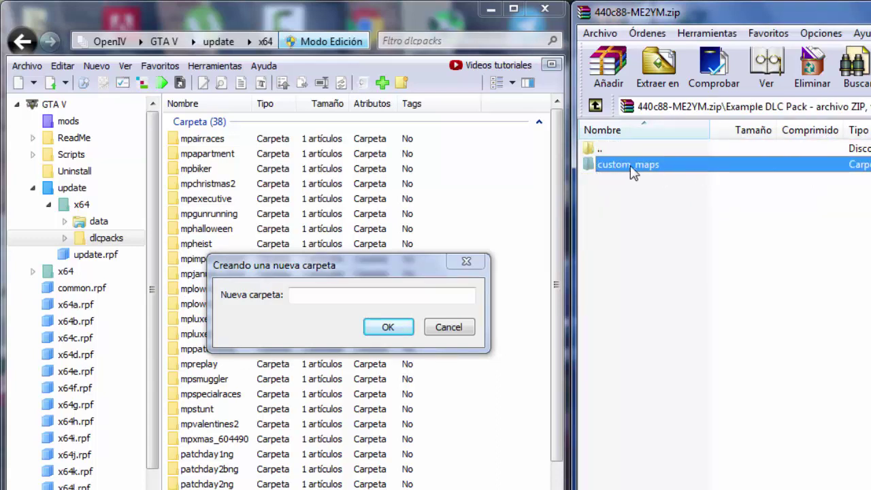
{"action": "right_click", "coordinate": [631, 171]}
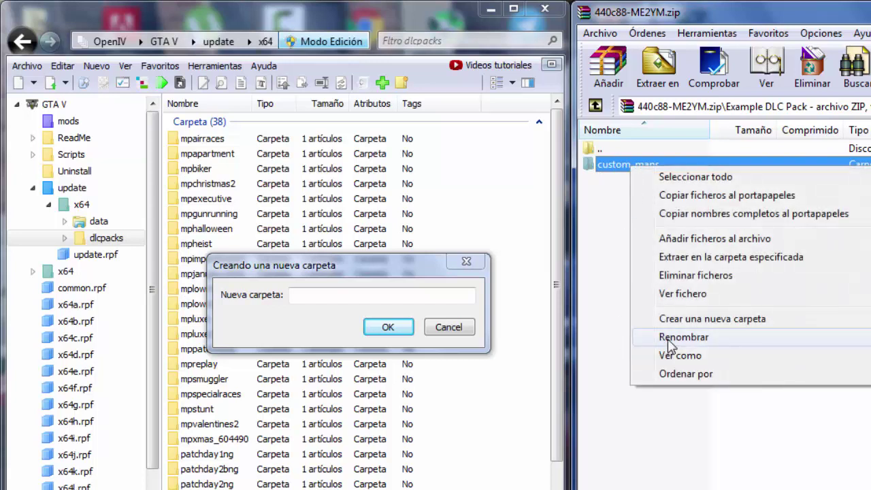
{"action": "left_click", "coordinate": [670, 337]}
{"action": "key", "text": "super+c"}
{"action": "right_click", "coordinate": [627, 170]}
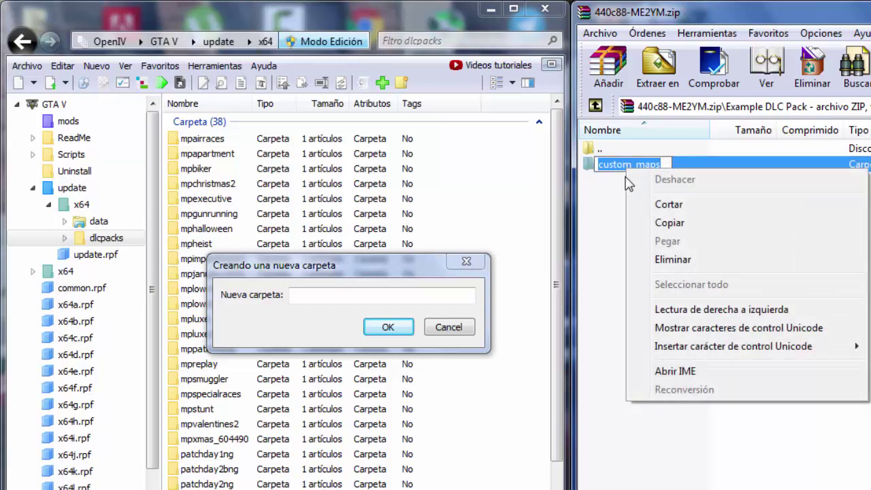
{"action": "left_click", "coordinate": [670, 222]}
- Paste custom_maps as the new folder name, confirm, and select the created folder
{"action": "left_click", "coordinate": [330, 295]}
{"action": "right_click", "coordinate": [333, 295]}
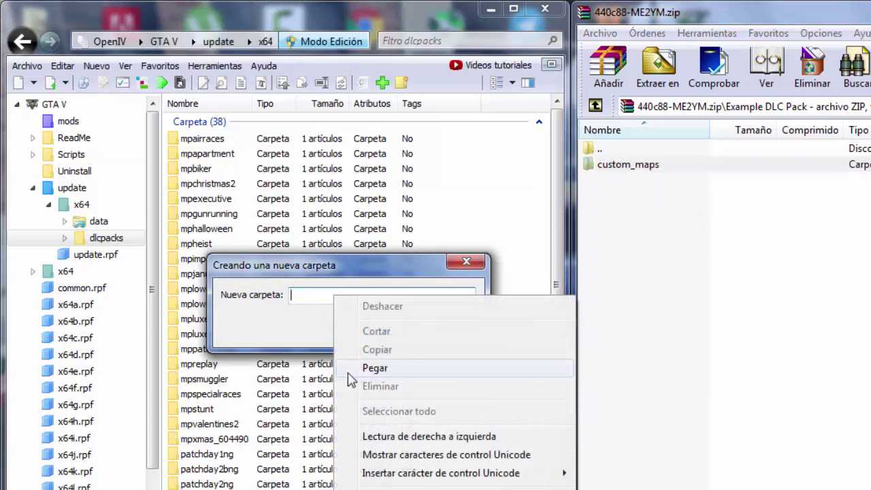
{"action": "left_click", "coordinate": [367, 370]}
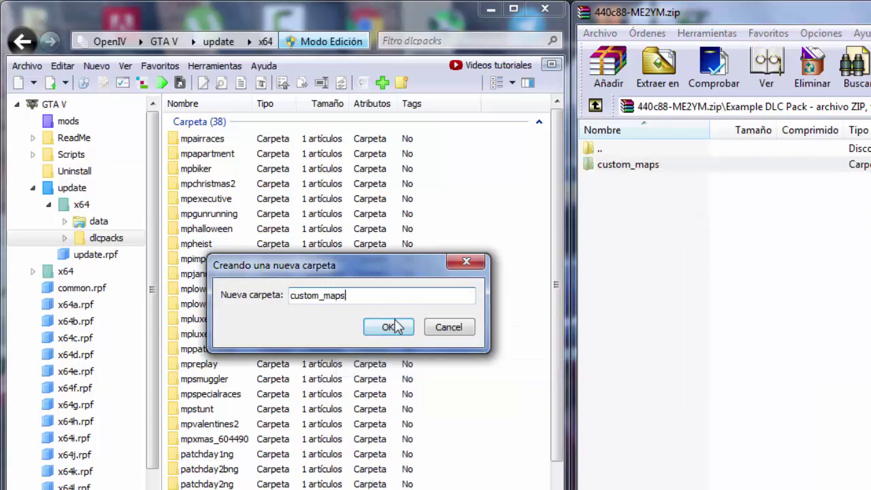
{"action": "left_click", "coordinate": [388, 328]}
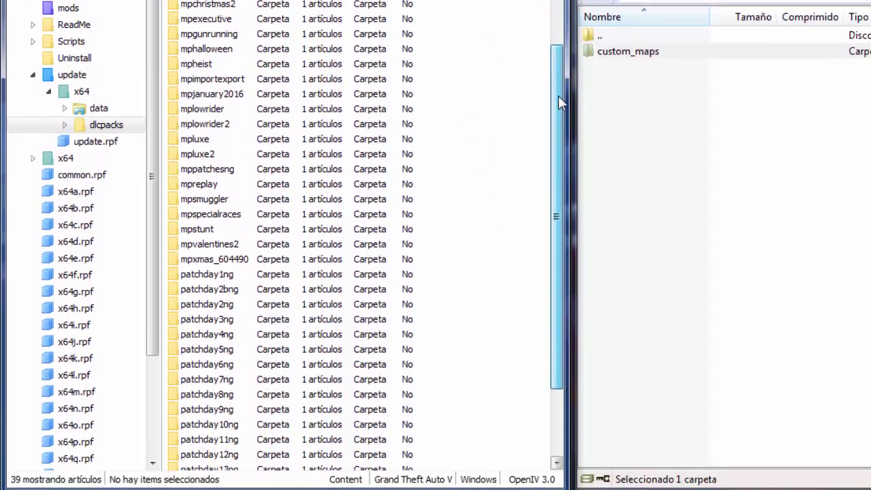
{"action": "left_click_drag", "start_coordinate": [558, 198], "coordinate": [558, 358]}
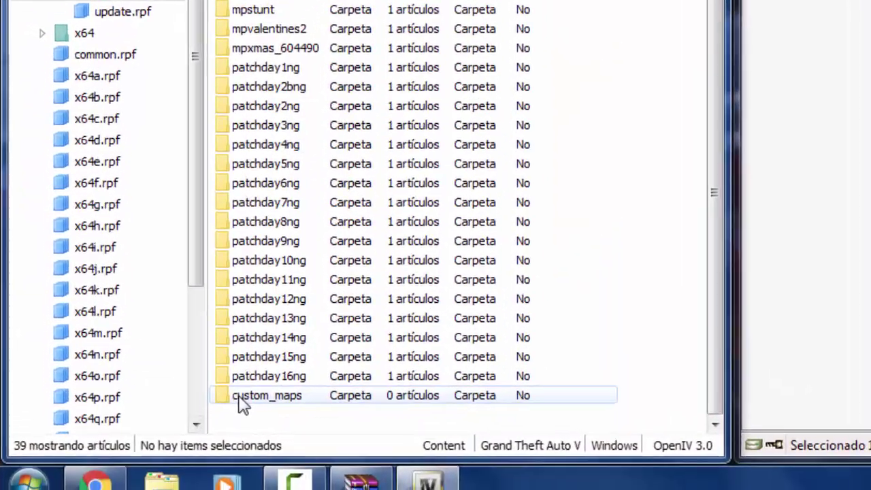
{"action": "left_click", "coordinate": [268, 436]}
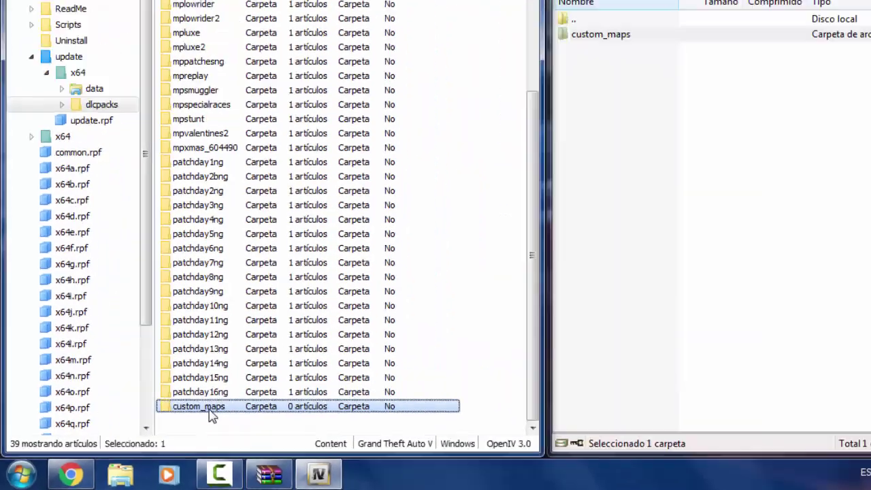
- Copy dlc.rpf from the zip's custom_maps folder into the game's custom_maps folder
{"action": "double_click", "coordinate": [335, 359]}
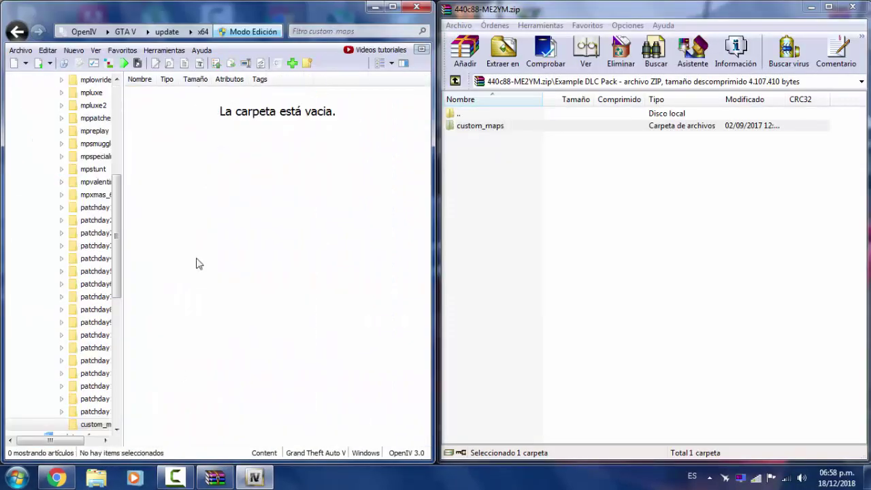
{"action": "left_click", "coordinate": [471, 129]}
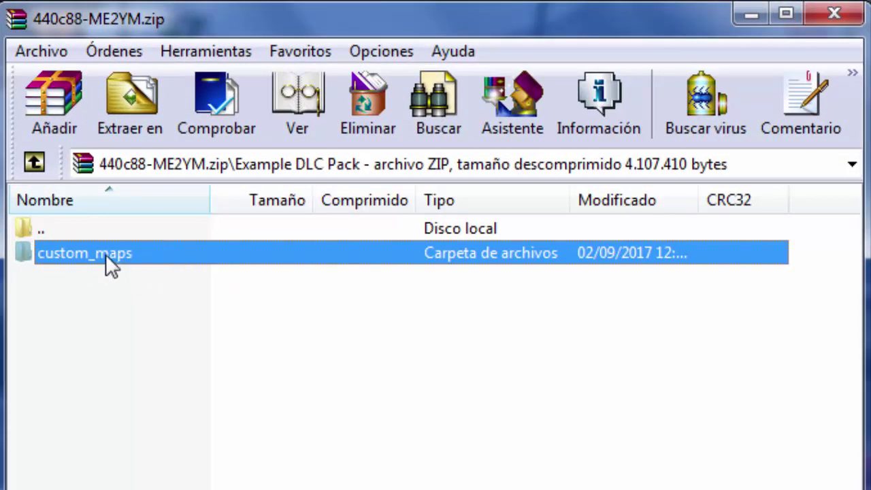
{"action": "double_click", "coordinate": [106, 254]}
{"action": "left_click", "coordinate": [71, 253]}
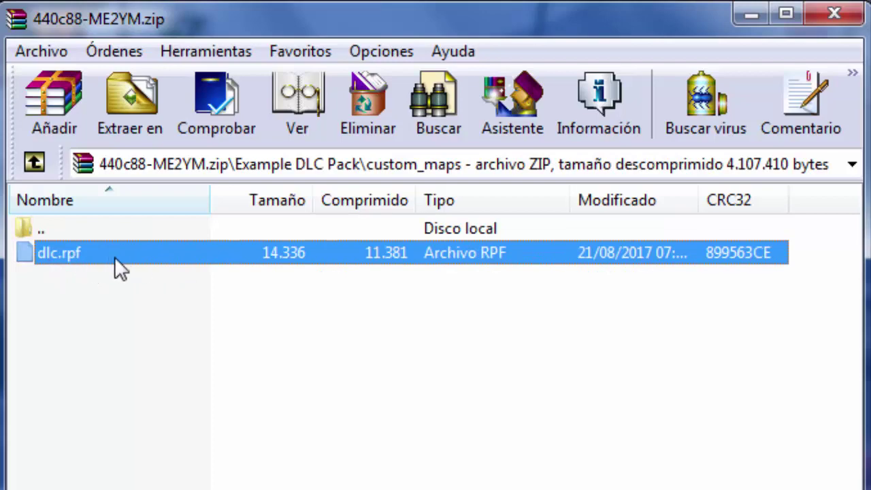
{"action": "left_click_drag", "start_coordinate": [69, 254], "coordinate": [0, 392]}
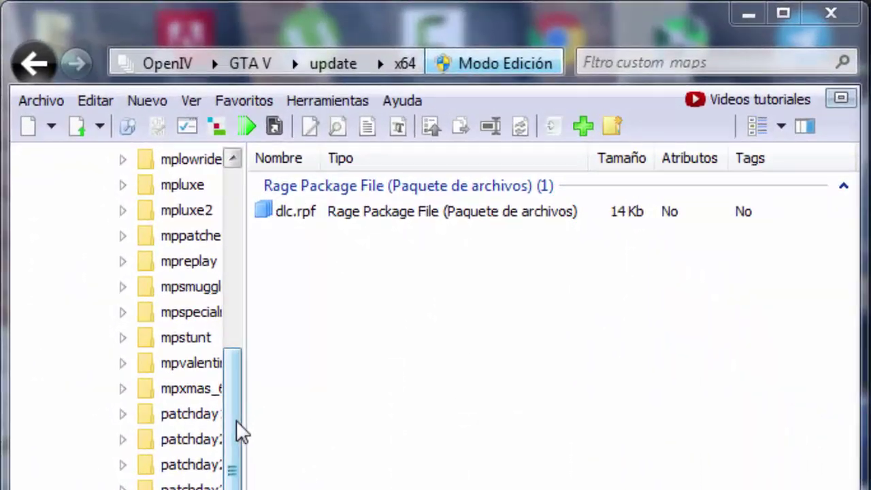
{"action": "scroll", "coordinate": [120, 212], "scroll_direction": "up", "scroll_amount": 1}
{"action": "left_click_drag", "start_coordinate": [236, 413], "coordinate": [235, 200]}
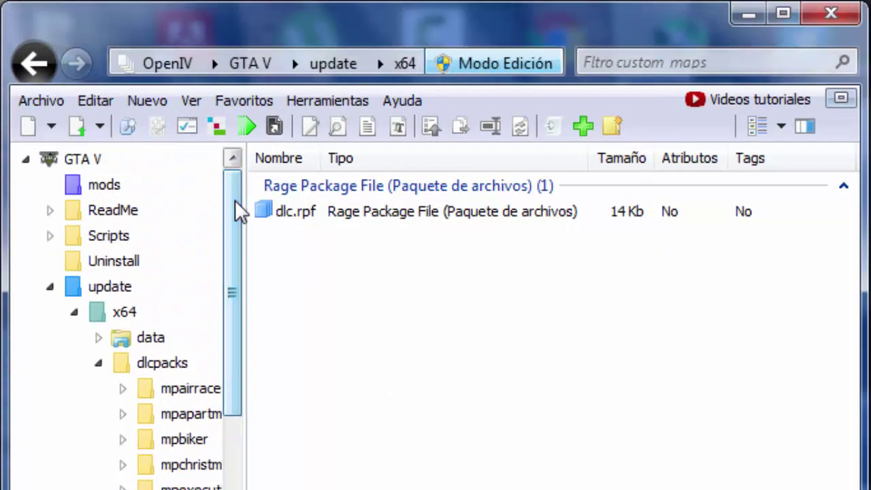
- Return to the GTA V root, open update, and bring up actions for update.rpf
{"action": "left_click", "coordinate": [82, 159]}
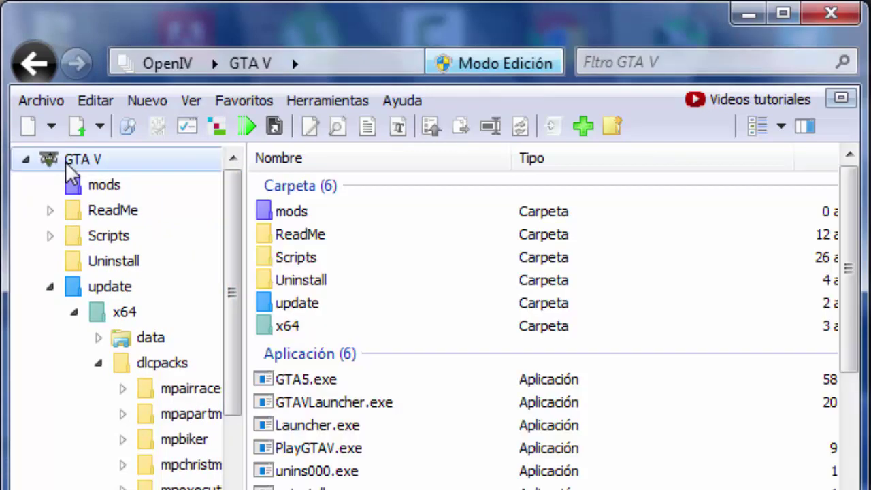
{"action": "left_click", "coordinate": [314, 305]}
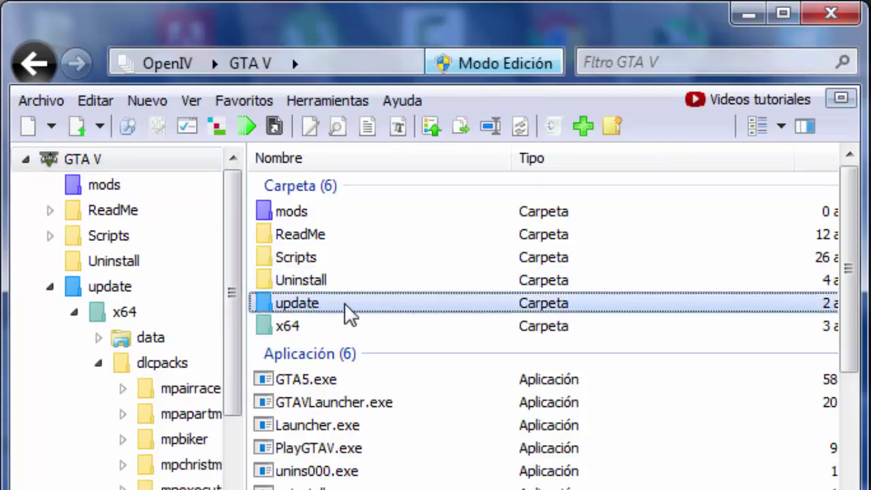
{"action": "double_click", "coordinate": [340, 314]}
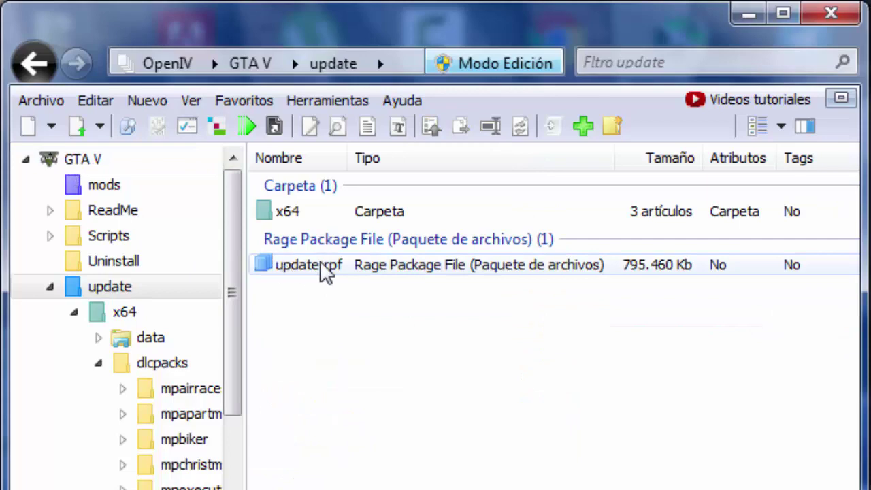
{"action": "left_click", "coordinate": [324, 271]}
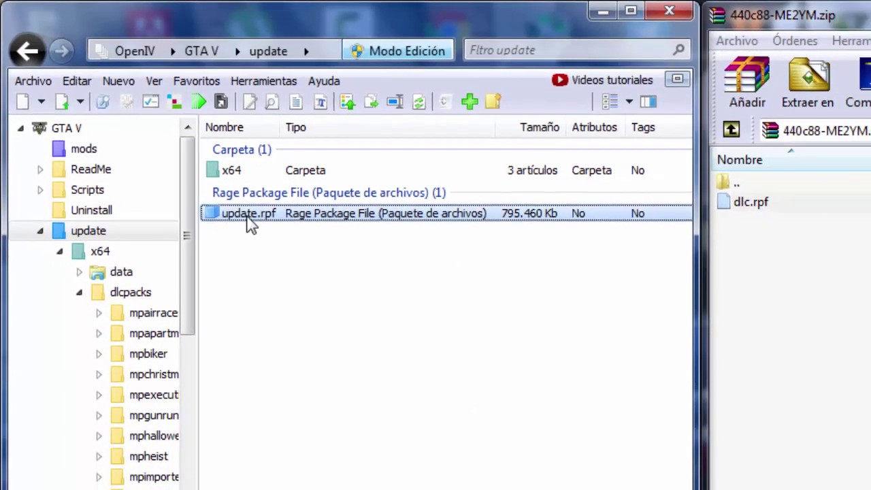
{"action": "right_click", "coordinate": [308, 267]}
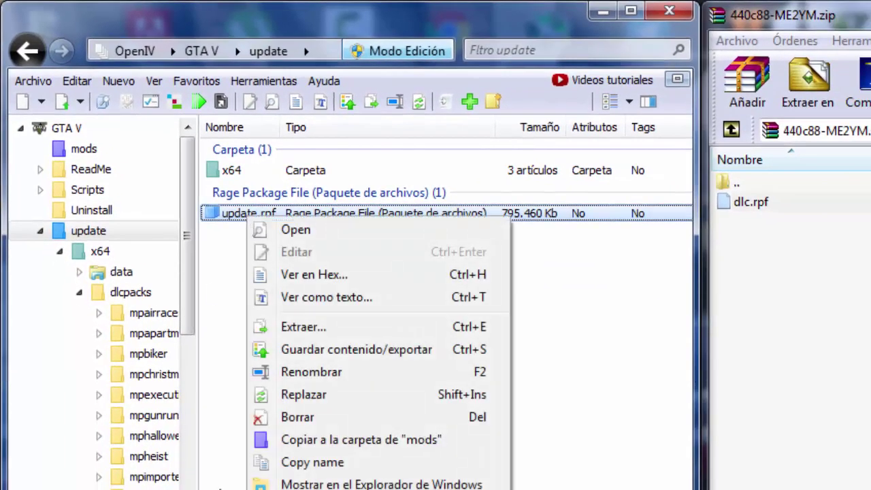
- Copy update.rpf into the mods folder and browse into its common\data folder
{"action": "left_click", "coordinate": [274, 441]}
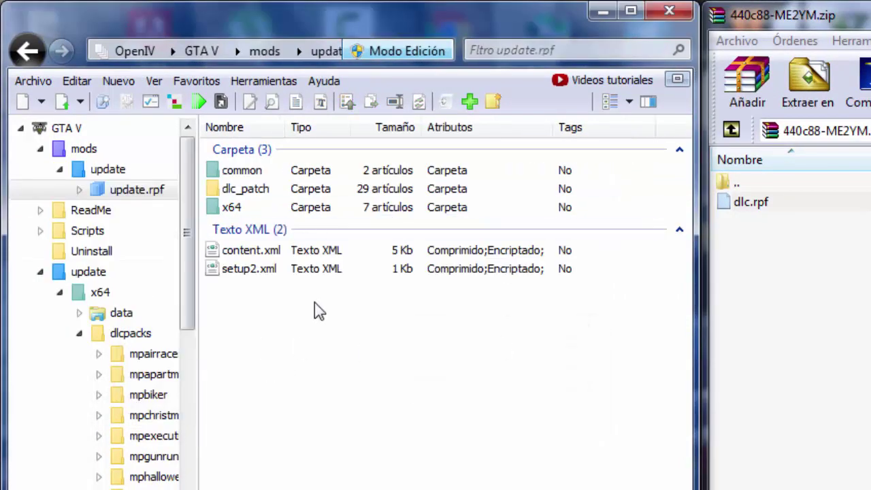
{"action": "left_click", "coordinate": [259, 179]}
{"action": "double_click", "coordinate": [258, 173]}
{"action": "double_click", "coordinate": [239, 170]}
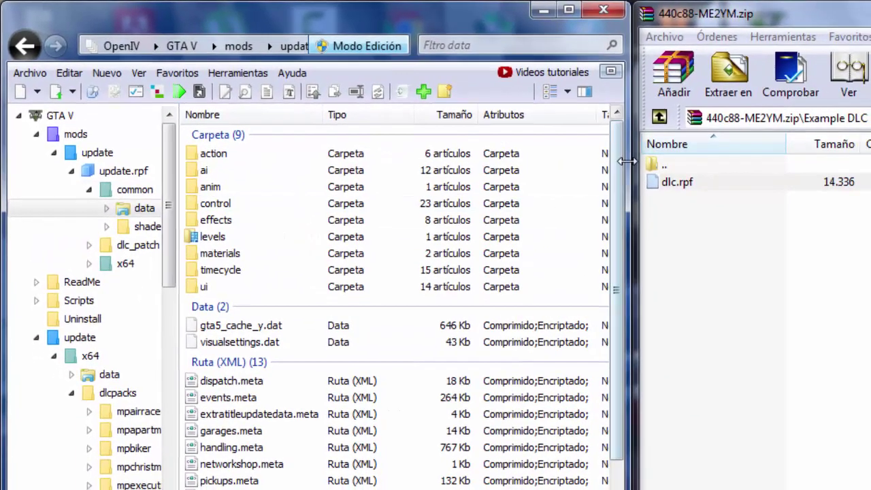
- Open dlclist.xml from the mods copy in OpenIV's text editor
{"action": "scroll", "coordinate": [340, 306], "scroll_direction": "down", "scroll_amount": 5}
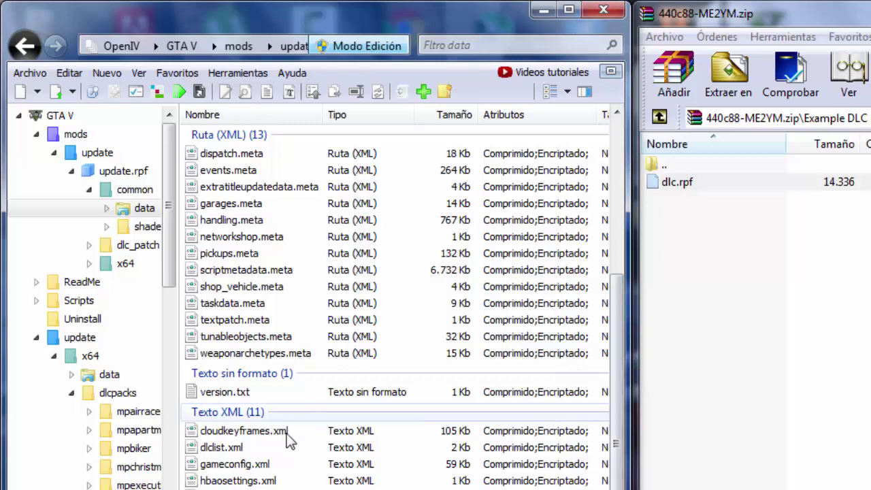
{"action": "left_click", "coordinate": [214, 449]}
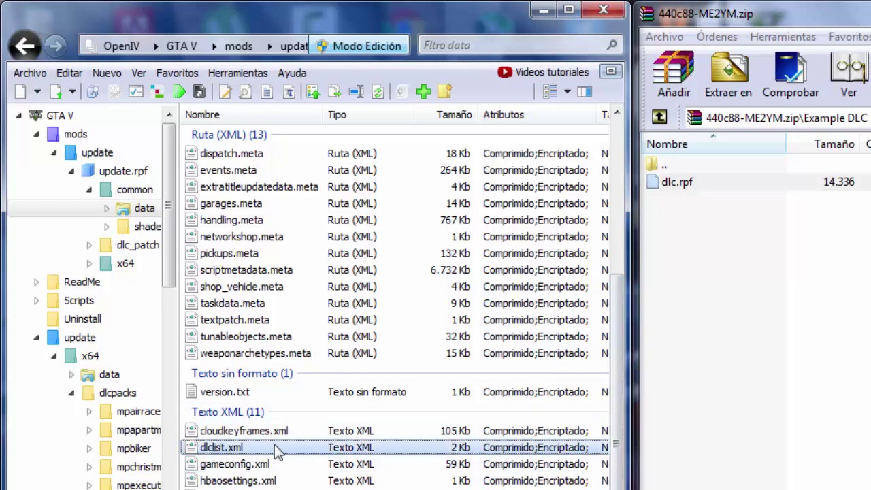
{"action": "right_click", "coordinate": [221, 450]}
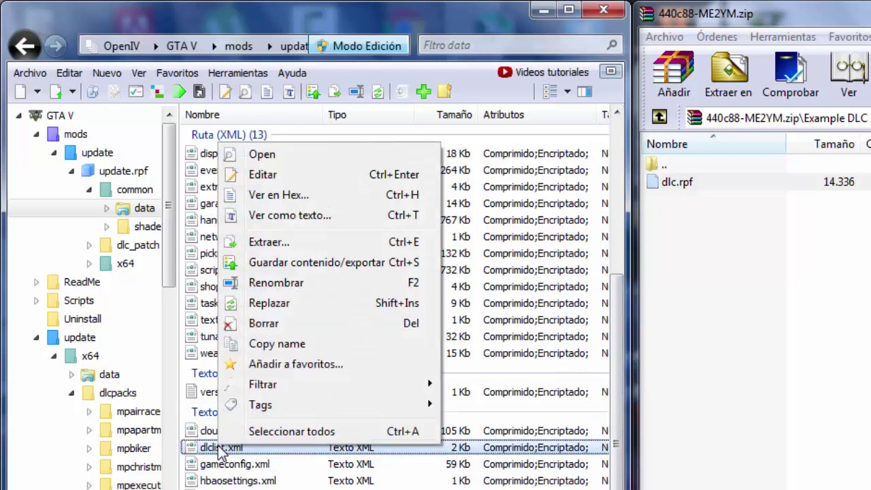
{"action": "left_click", "coordinate": [272, 173]}
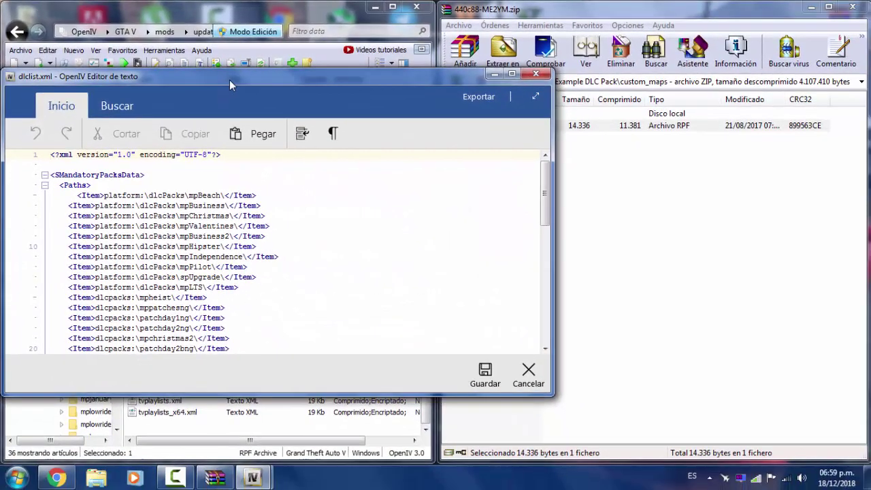
- Copy the patchday16ng entry on line 52, the last line of dlclist.xml
{"action": "left_click_drag", "start_coordinate": [229, 79], "coordinate": [1, 133]}
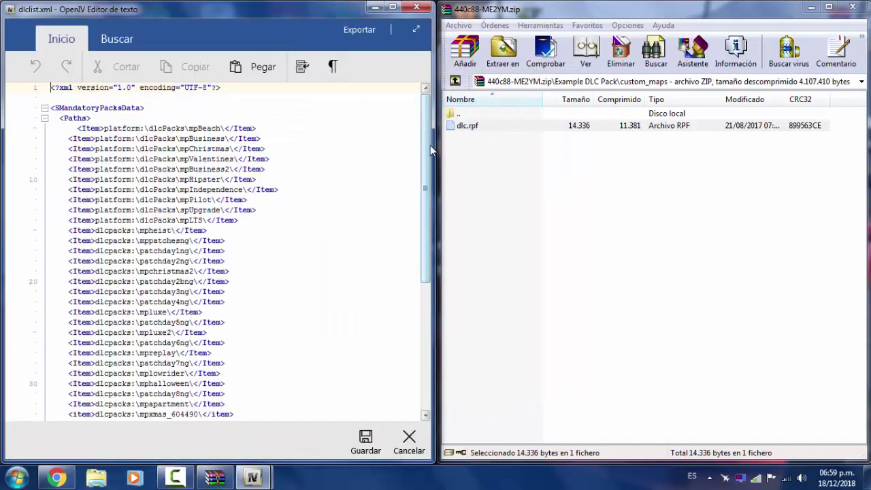
{"action": "left_click_drag", "start_coordinate": [428, 142], "coordinate": [427, 298]}
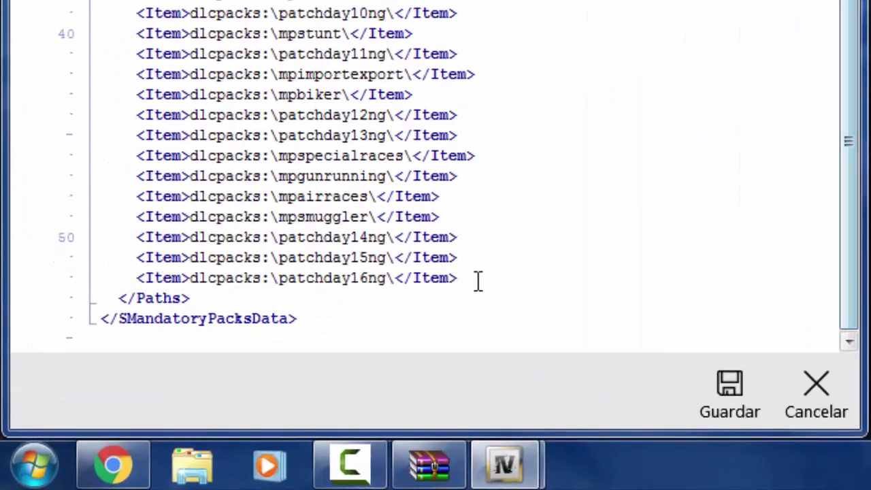
{"action": "left_click", "coordinate": [462, 275]}
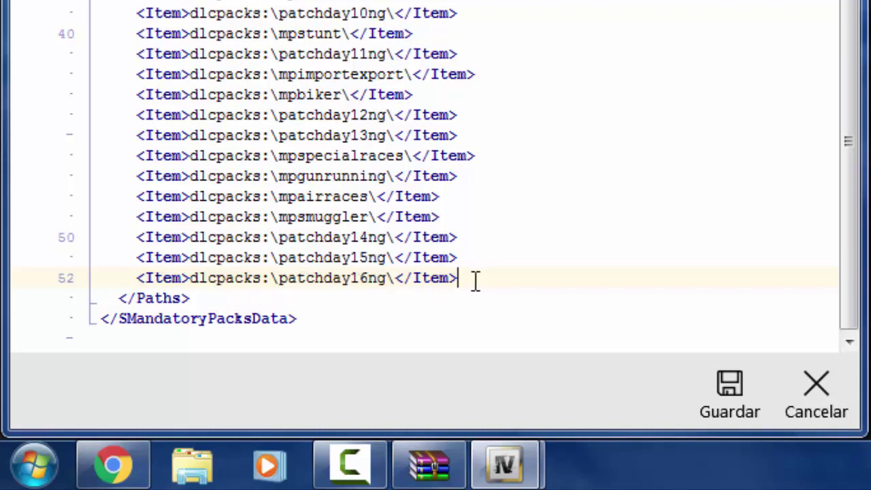
{"action": "left_click_drag", "start_coordinate": [474, 280], "coordinate": [139, 278]}
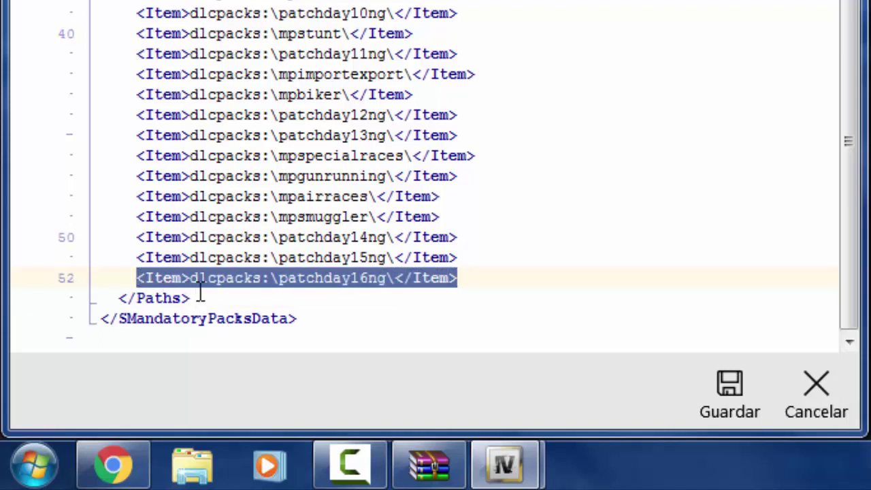
{"action": "left_click_drag", "start_coordinate": [205, 297], "coordinate": [122, 299]}
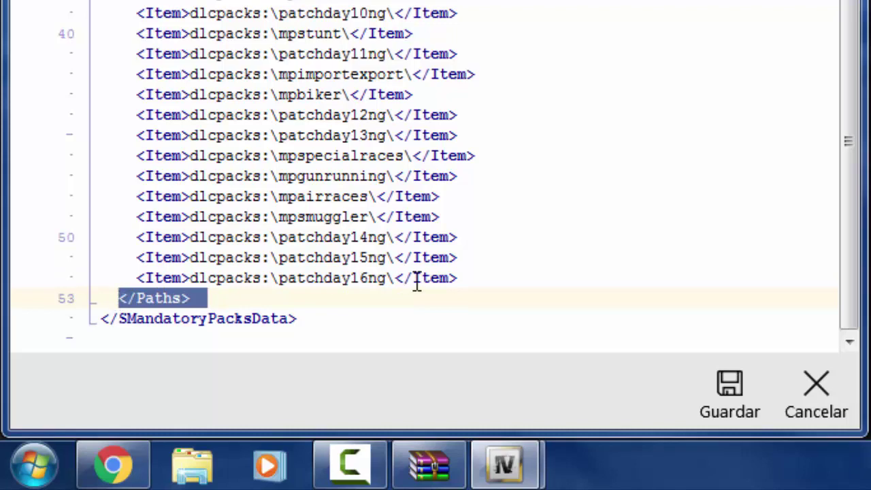
{"action": "left_click_drag", "start_coordinate": [462, 277], "coordinate": [400, 282]}
{"action": "triple_click", "coordinate": [193, 292]}
{"action": "left_click_drag", "start_coordinate": [457, 278], "coordinate": [138, 277]}
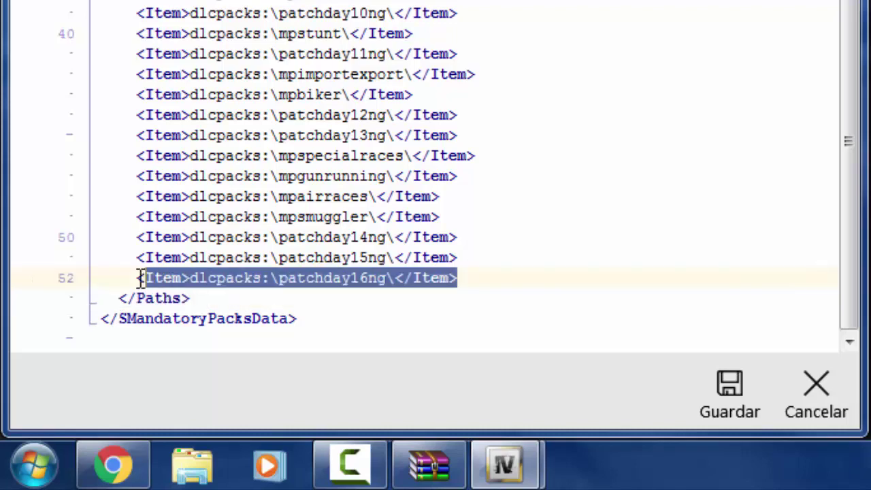
{"action": "right_click", "coordinate": [207, 276]}
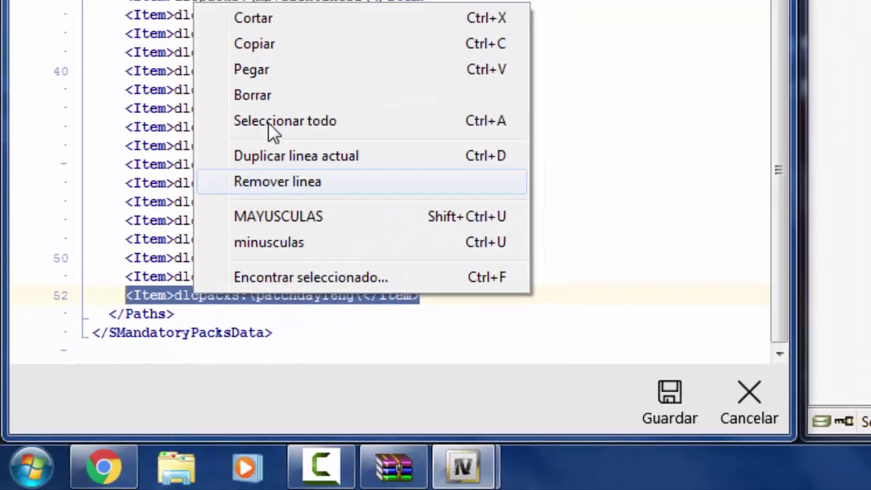
{"action": "left_click", "coordinate": [300, 20]}
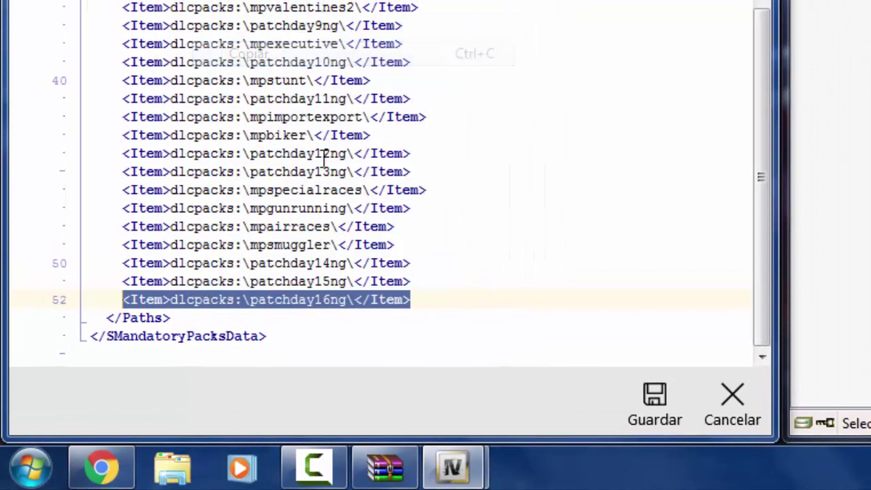
- Paste the entry as a new line 53 and delete patchday16ng from it
{"action": "left_click", "coordinate": [412, 300]}
{"action": "key", "text": "Return"}
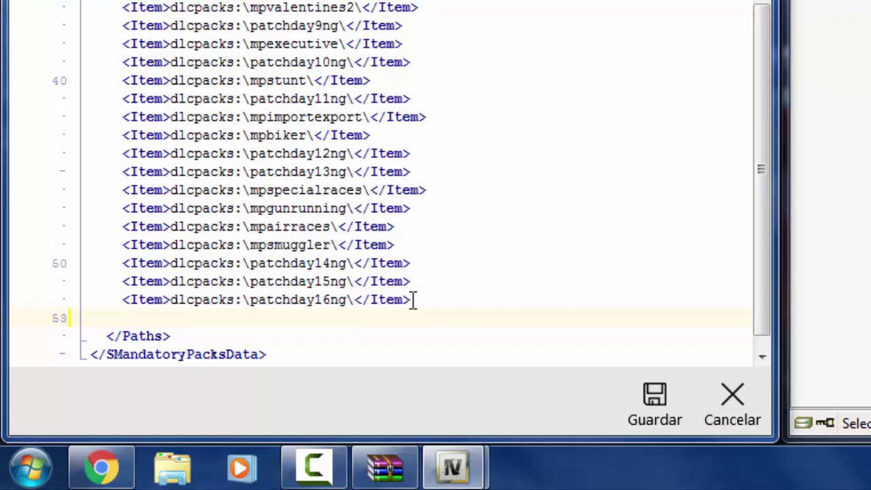
{"action": "right_click", "coordinate": [125, 317]}
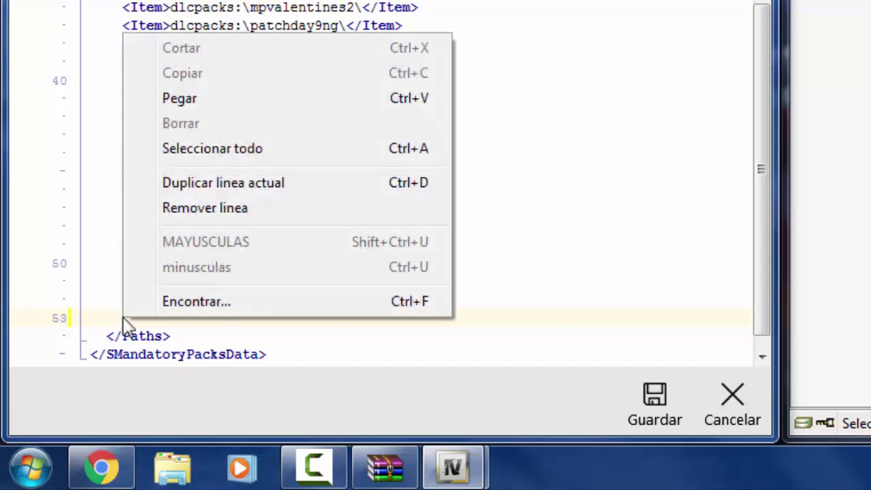
{"action": "left_click", "coordinate": [181, 103]}
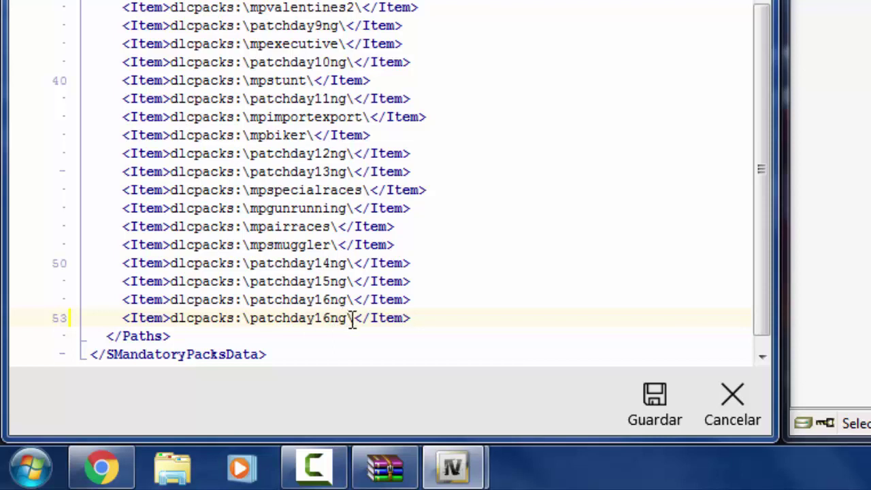
{"action": "left_click_drag", "start_coordinate": [347, 318], "coordinate": [251, 317]}
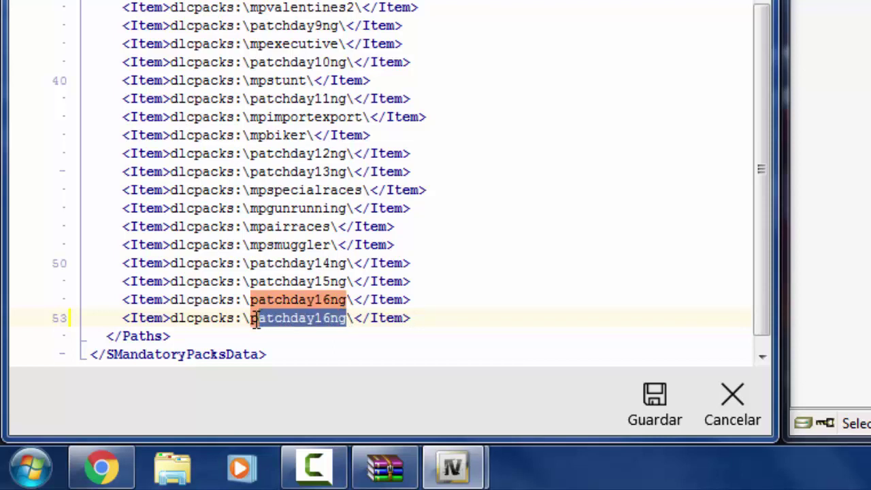
{"action": "key", "text": "Delete"}
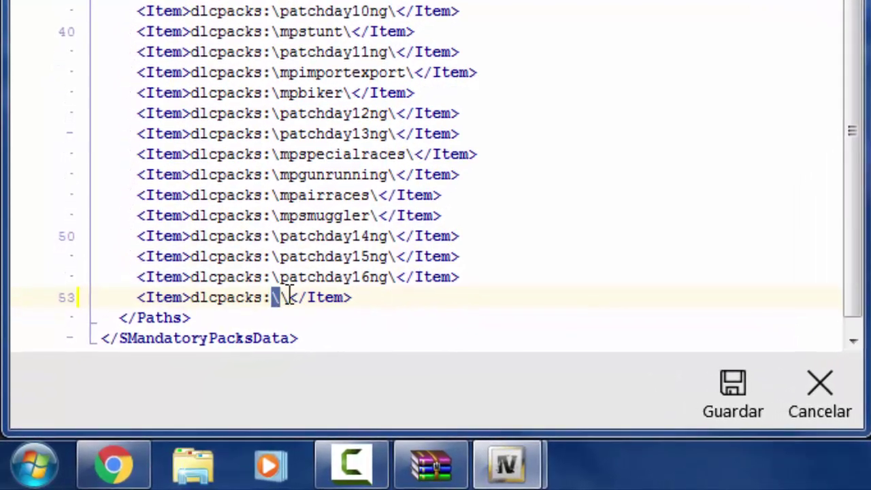
{"action": "key", "text": "shift+Left"}
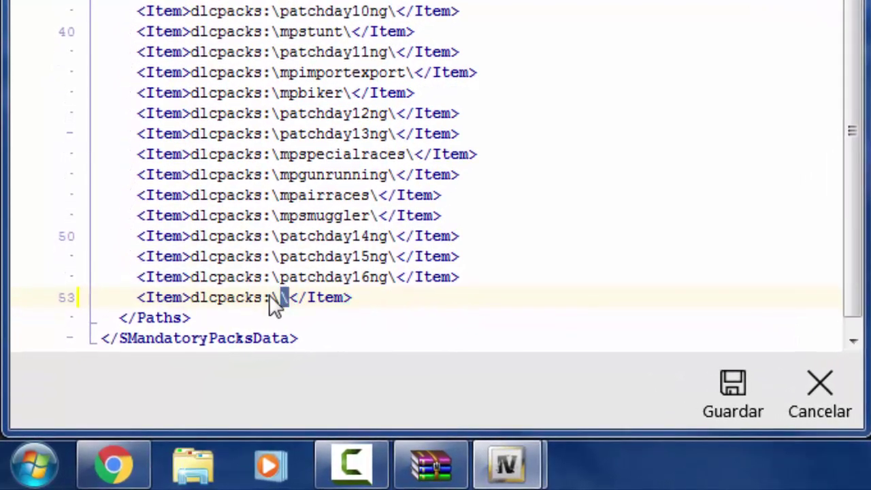
{"action": "left_click", "coordinate": [279, 298]}
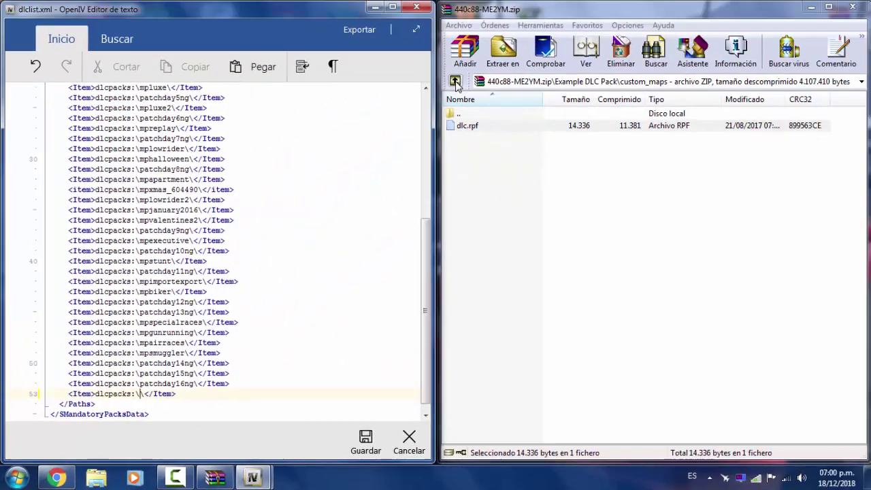
- Copy the name 'custom_maps' from the folder in Example DLC Pack via its rename box
{"action": "left_click", "coordinate": [455, 82]}
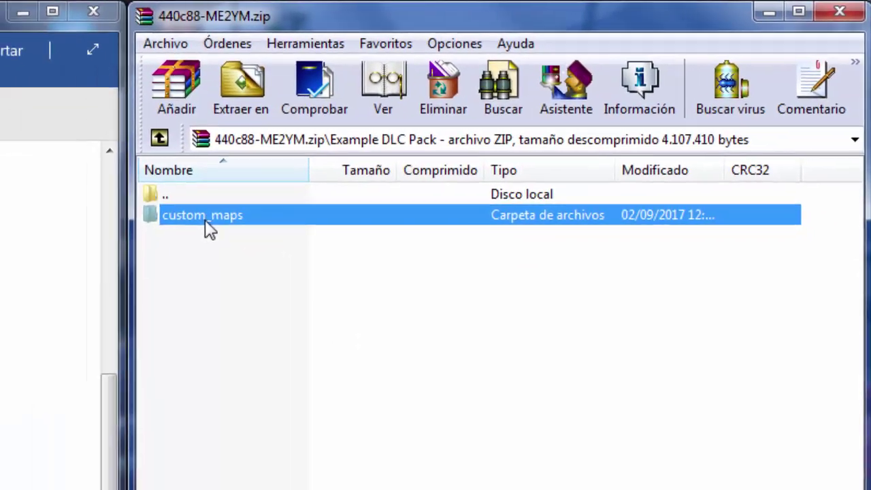
{"action": "right_click", "coordinate": [313, 185]}
{"action": "left_click", "coordinate": [299, 402]}
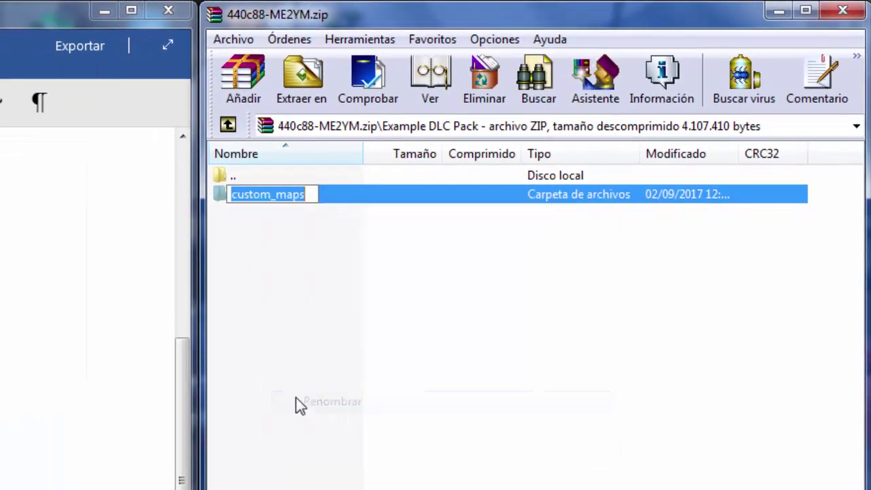
{"action": "right_click", "coordinate": [278, 195]}
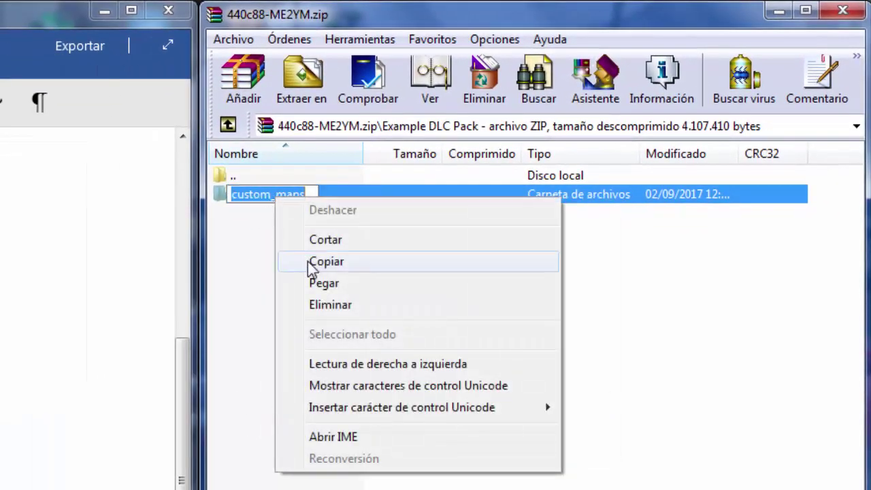
{"action": "left_click", "coordinate": [308, 263]}
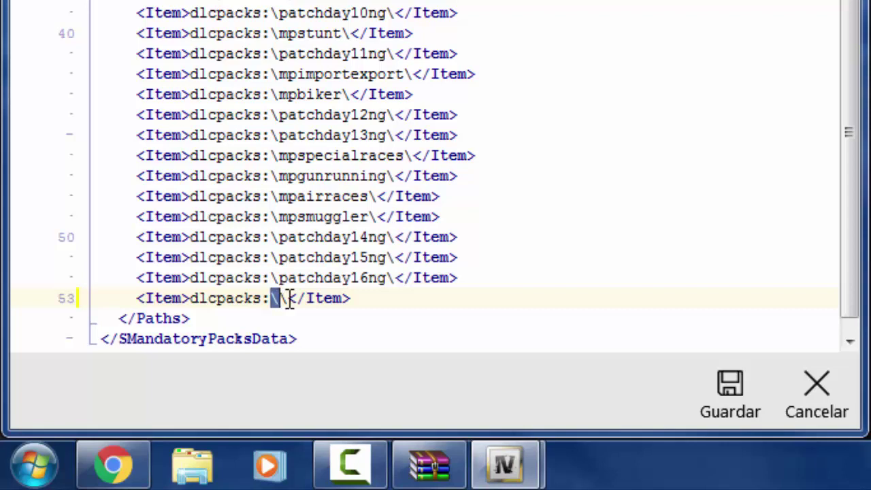
- Paste custom_maps between line 53's backslashes and save dlclist.xml
{"action": "left_click", "coordinate": [283, 299]}
{"action": "right_click", "coordinate": [280, 300]}
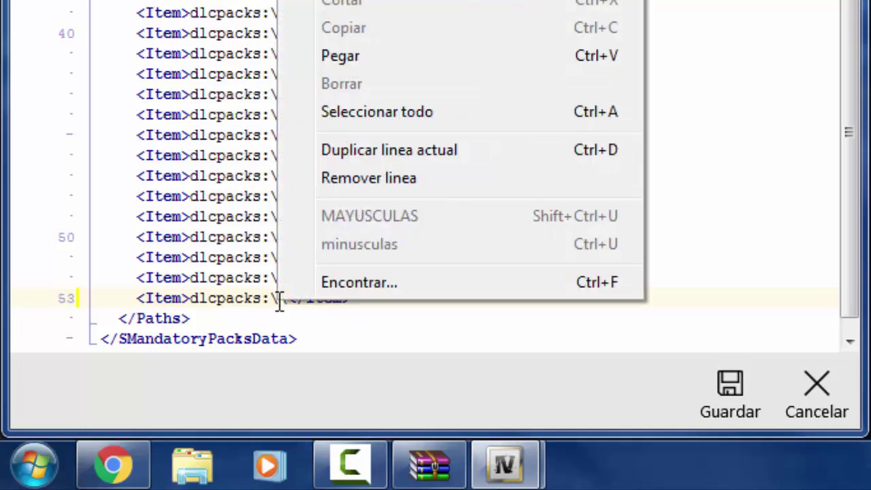
{"action": "left_click", "coordinate": [334, 59]}
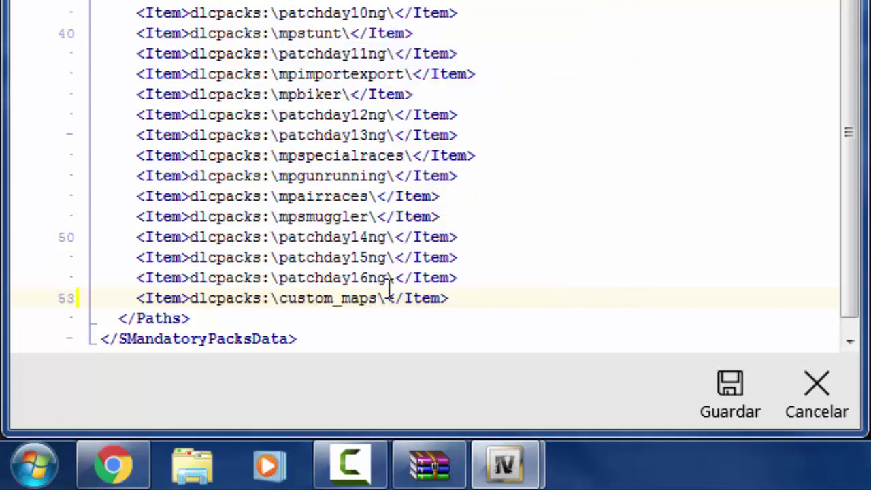
{"action": "left_click_drag", "start_coordinate": [469, 297], "coordinate": [136, 298]}
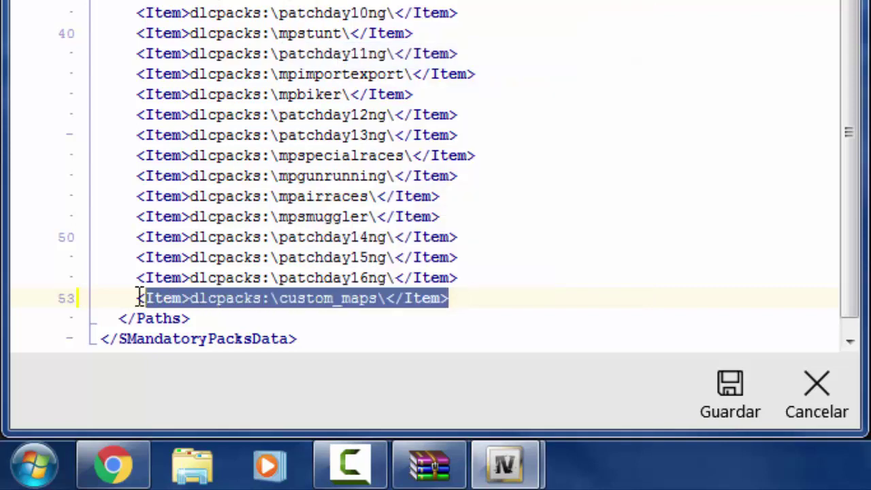
{"action": "left_click", "coordinate": [279, 298]}
{"action": "left_click_drag", "start_coordinate": [281, 300], "coordinate": [387, 298]}
{"action": "left_click", "coordinate": [379, 300]}
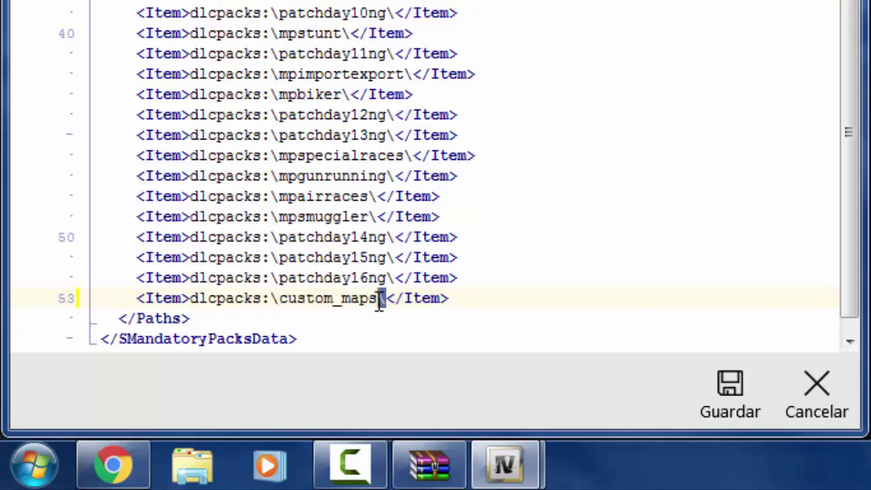
{"action": "left_click", "coordinate": [279, 299]}
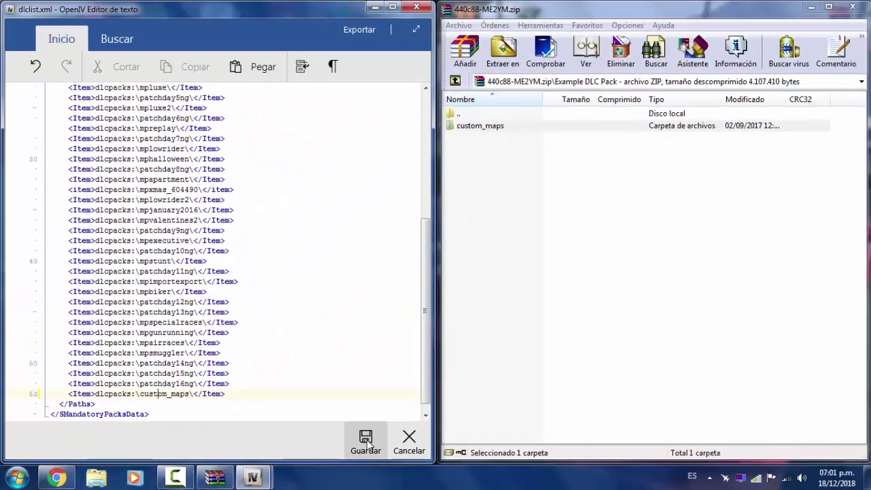
{"action": "left_click", "coordinate": [729, 395]}
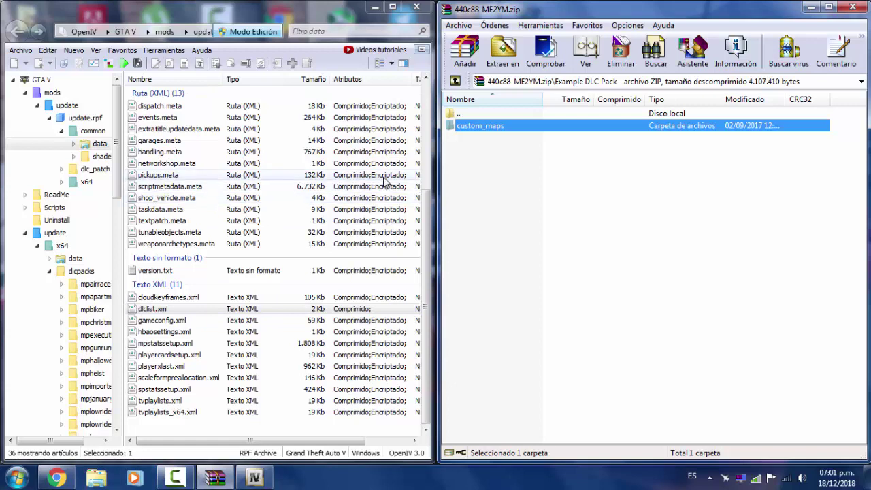
- Close the example pack, then open e826ef-OG Criminal Garage.rar's OG Criminal Garage folder and select the .ymap
{"action": "left_click", "coordinate": [852, 9]}
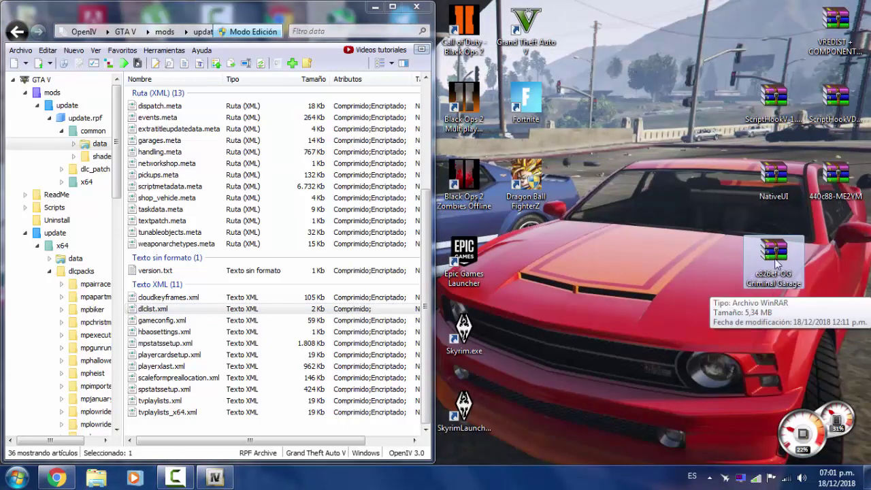
{"action": "double_click", "coordinate": [777, 250]}
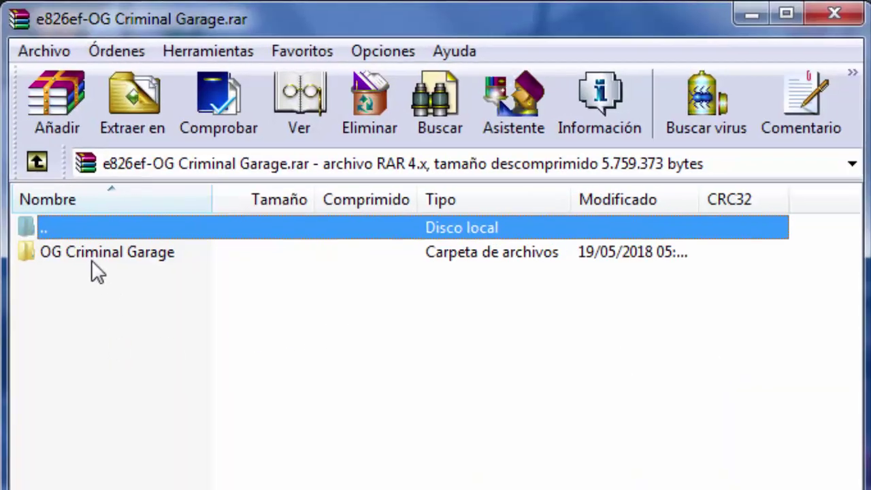
{"action": "left_click", "coordinate": [107, 252]}
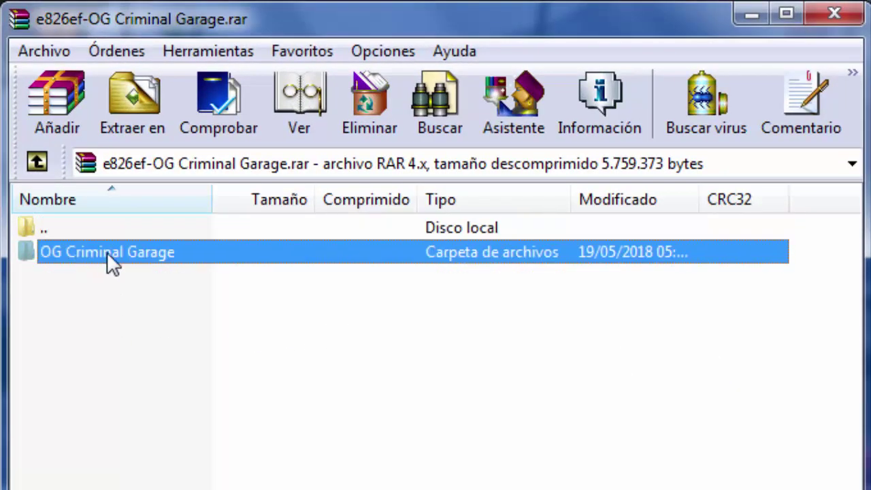
{"action": "double_click", "coordinate": [108, 253]}
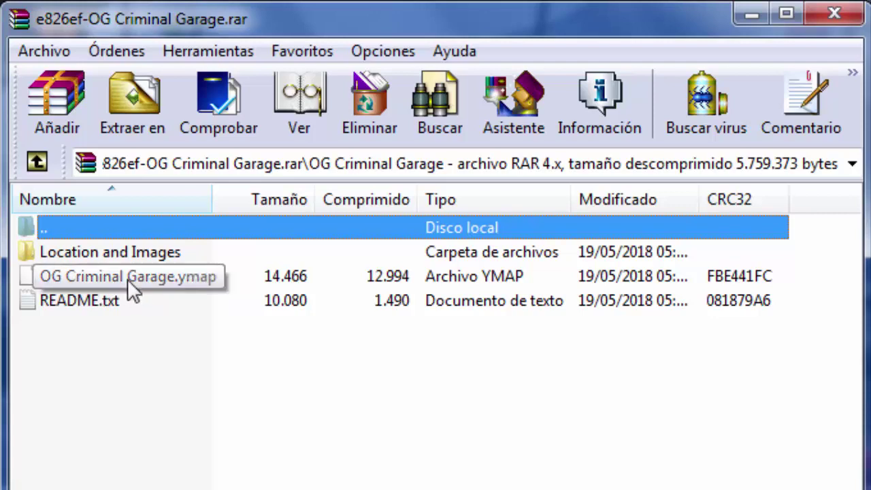
{"action": "left_click", "coordinate": [101, 276]}
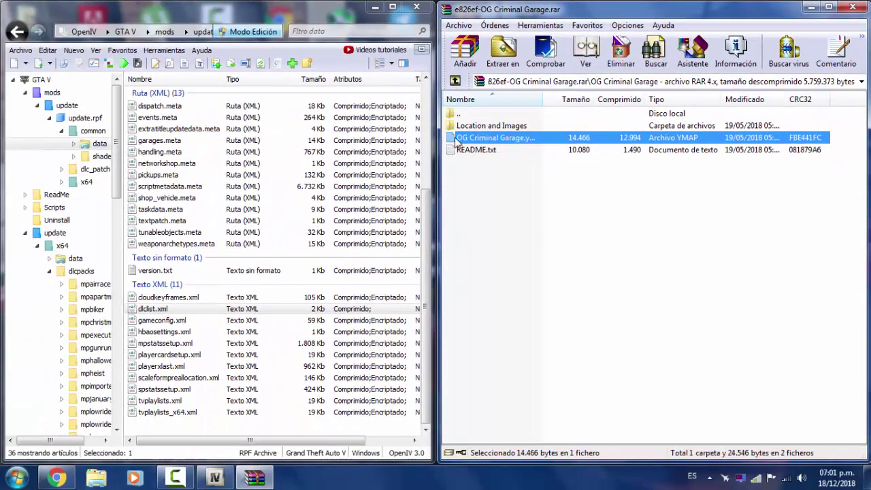
- In OpenIV, open update\x64\dlcpacks\custom_maps\dlc.rpf
{"action": "left_click", "coordinate": [41, 80]}
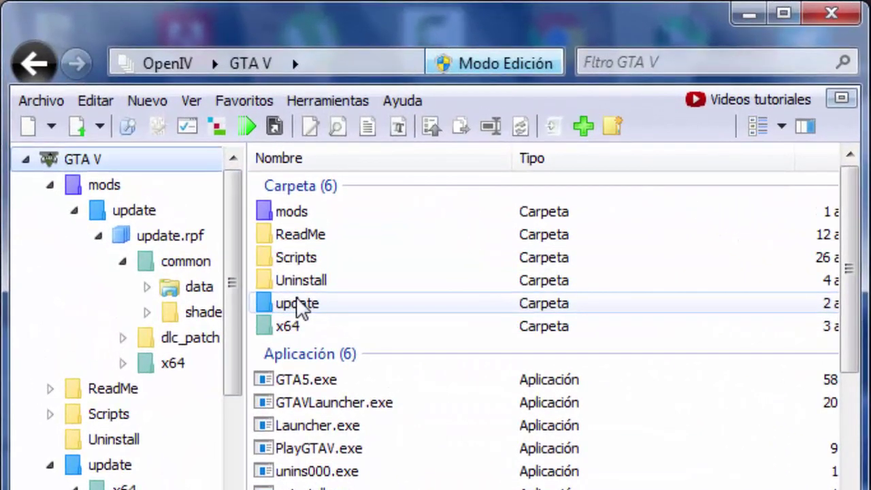
{"action": "double_click", "coordinate": [317, 306]}
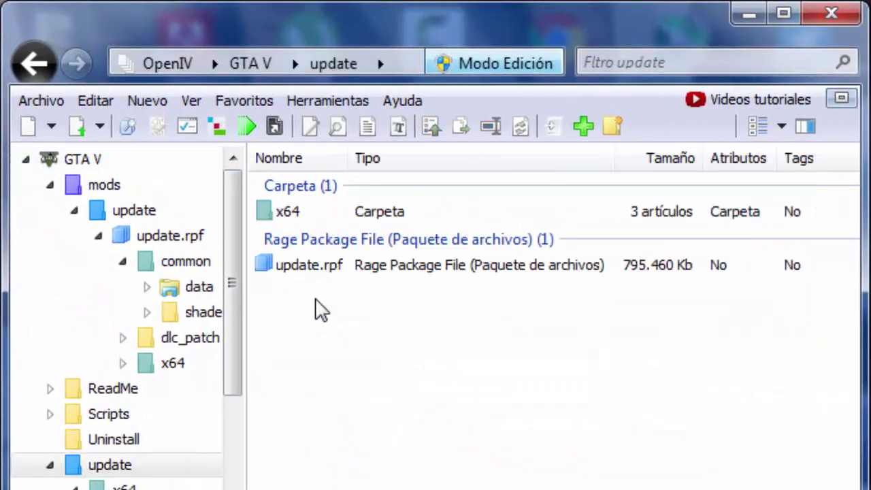
{"action": "left_click", "coordinate": [316, 213]}
{"action": "double_click", "coordinate": [316, 213]}
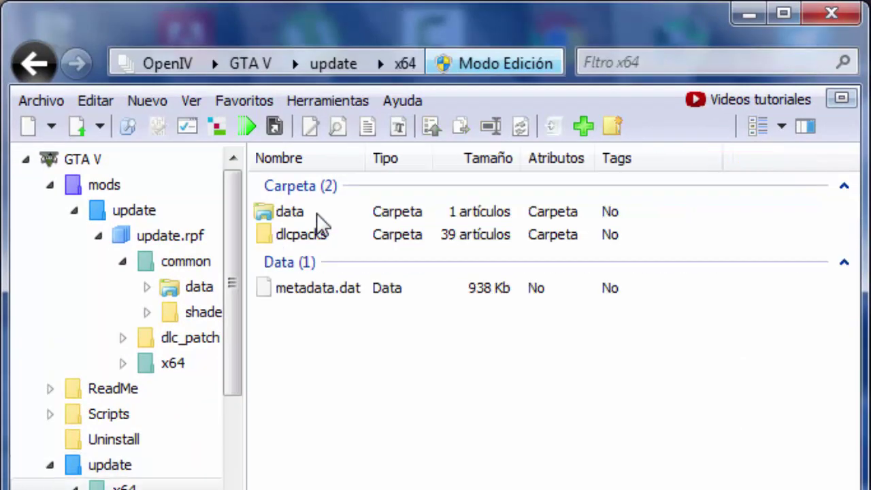
{"action": "double_click", "coordinate": [317, 235]}
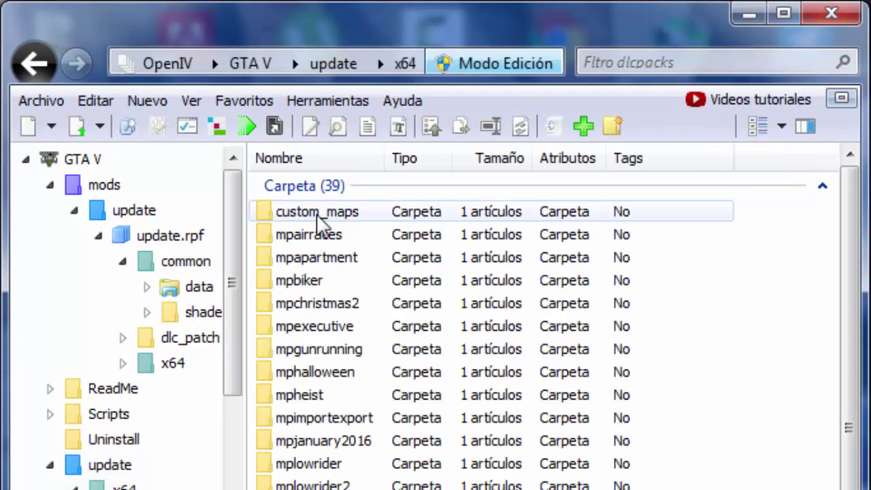
{"action": "double_click", "coordinate": [317, 214]}
{"action": "left_click", "coordinate": [304, 212]}
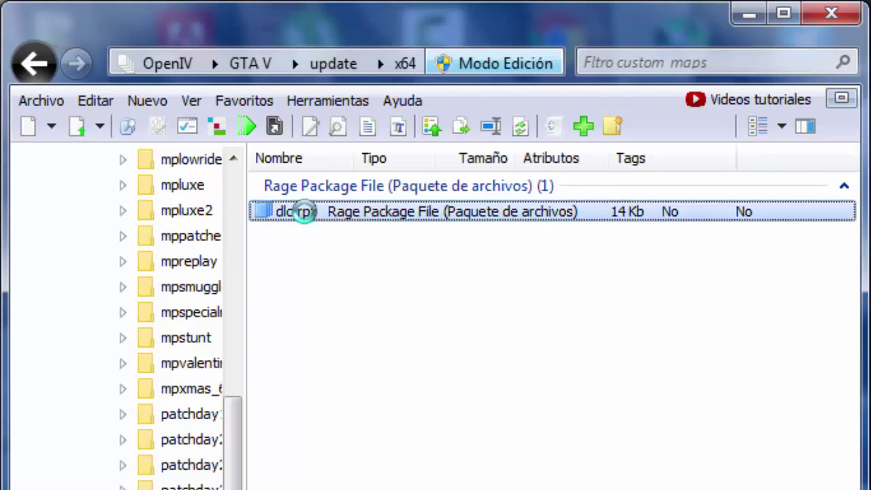
{"action": "double_click", "coordinate": [304, 212]}
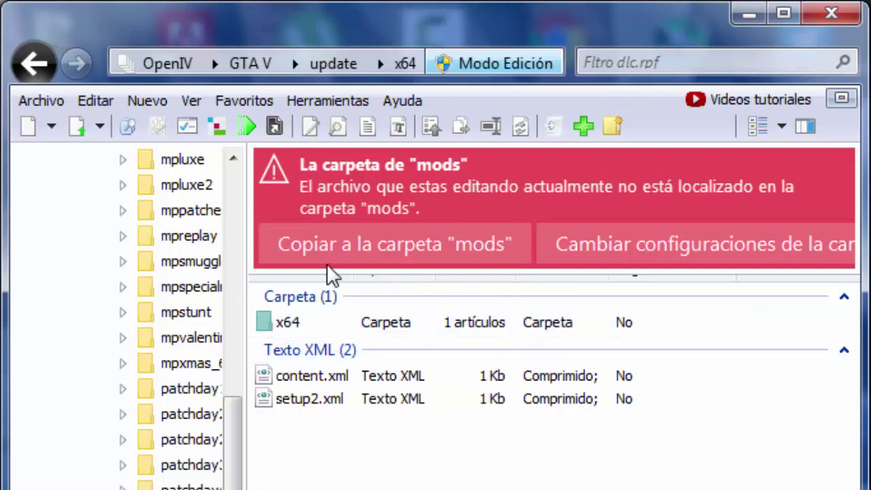
- Inside dlc.rpf, open x64\levels\gta5\_citye\maps\custom_maps.rpf
{"action": "double_click", "coordinate": [318, 324]}
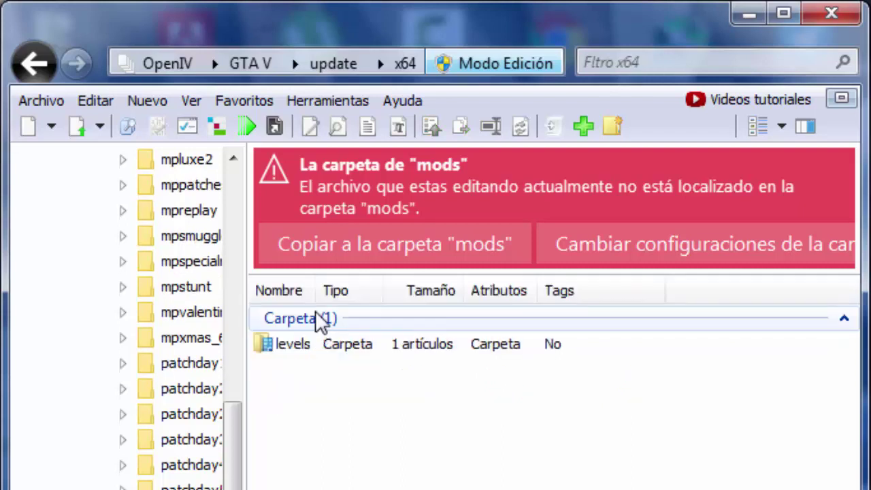
{"action": "double_click", "coordinate": [311, 346]}
{"action": "double_click", "coordinate": [293, 354]}
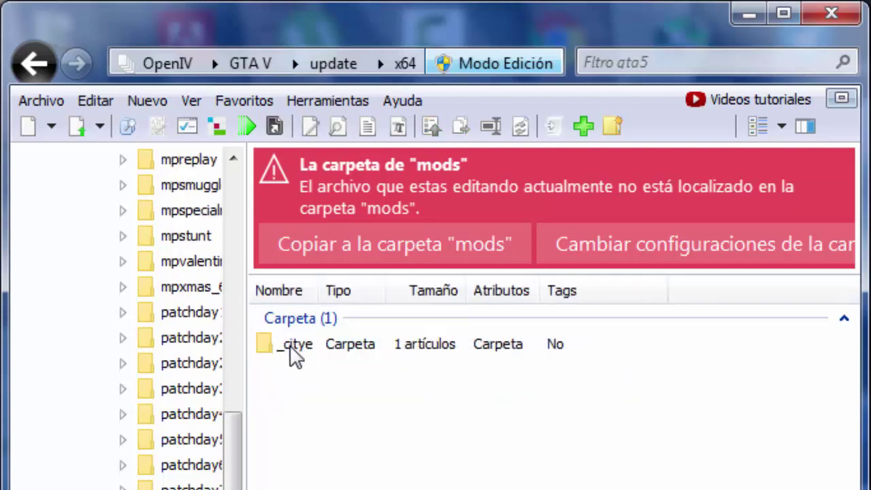
{"action": "double_click", "coordinate": [302, 352]}
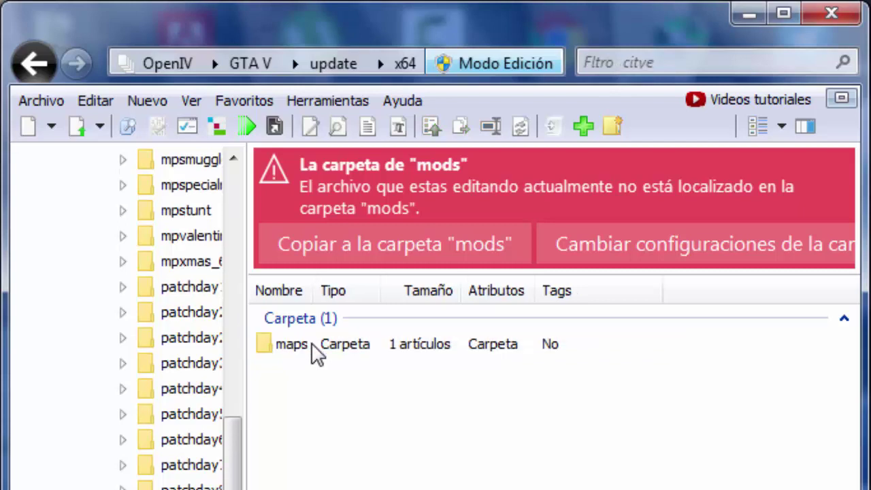
{"action": "left_click", "coordinate": [296, 352]}
{"action": "double_click", "coordinate": [296, 351]}
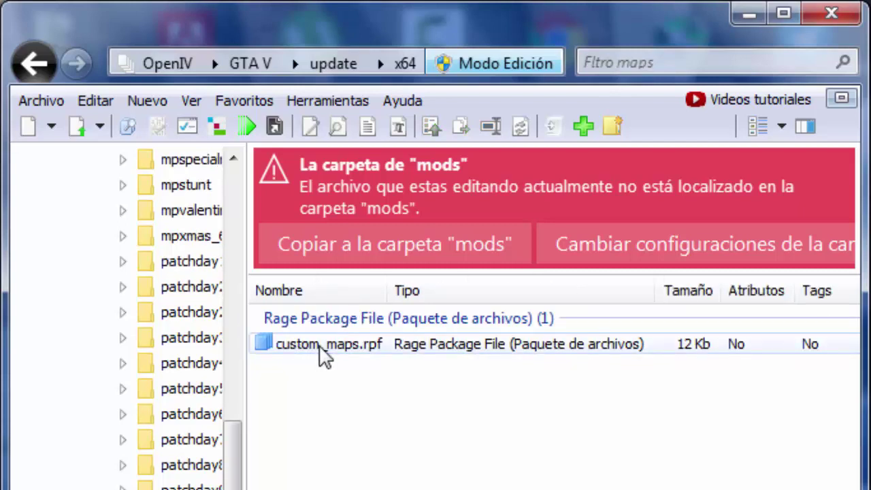
{"action": "double_click", "coordinate": [319, 350]}
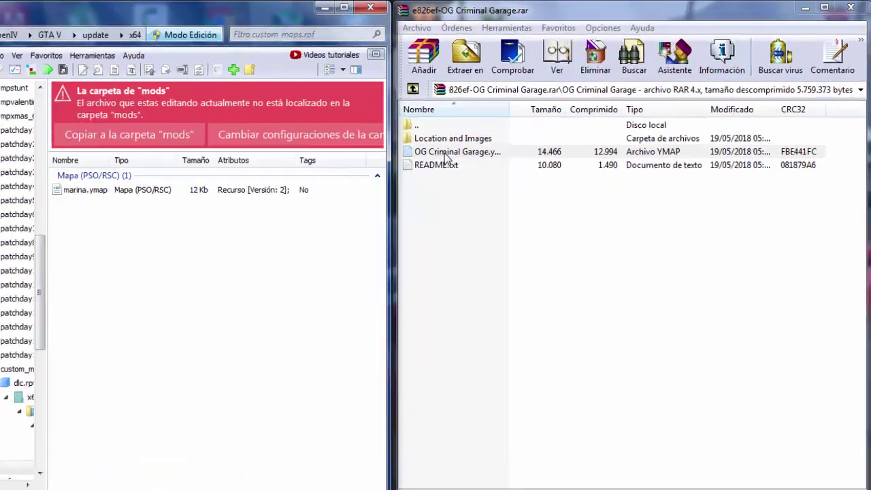
- Drag OG Criminal Garage.ymap into custom_maps.rpf, then close WinRAR and OpenIV
{"action": "left_click", "coordinate": [446, 155]}
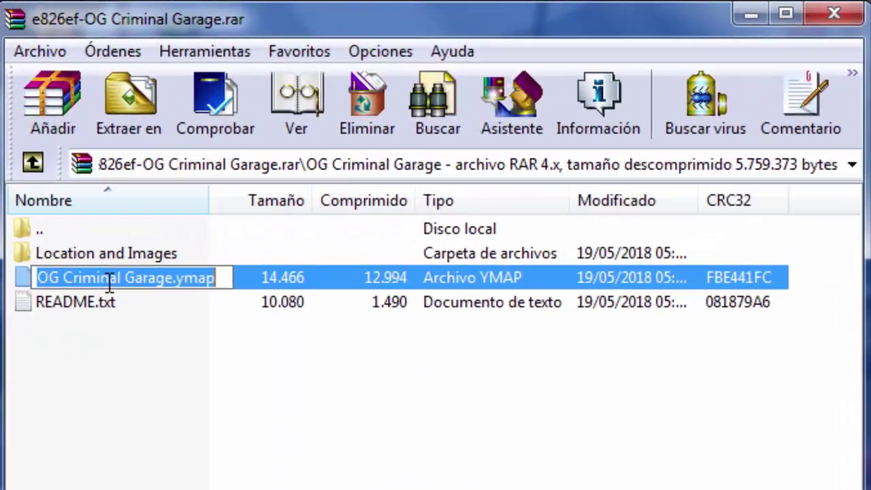
{"action": "left_click", "coordinate": [494, 198]}
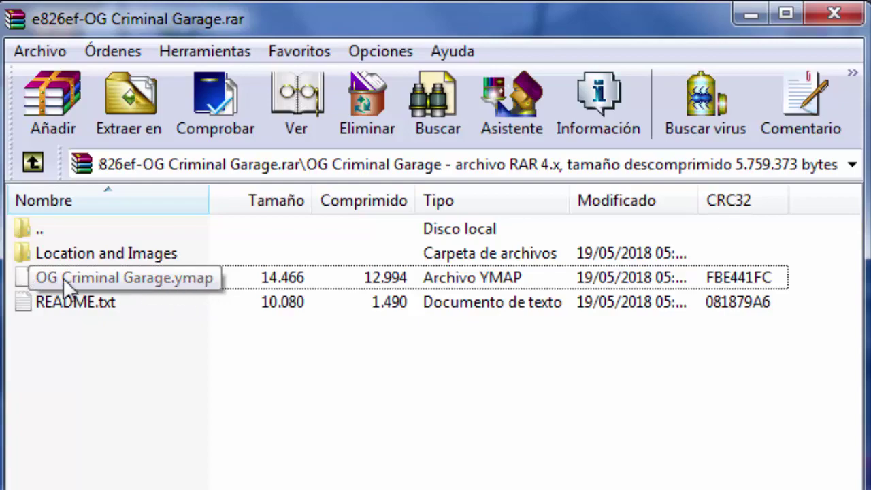
{"action": "left_click_drag", "start_coordinate": [68, 284], "coordinate": [0, 434]}
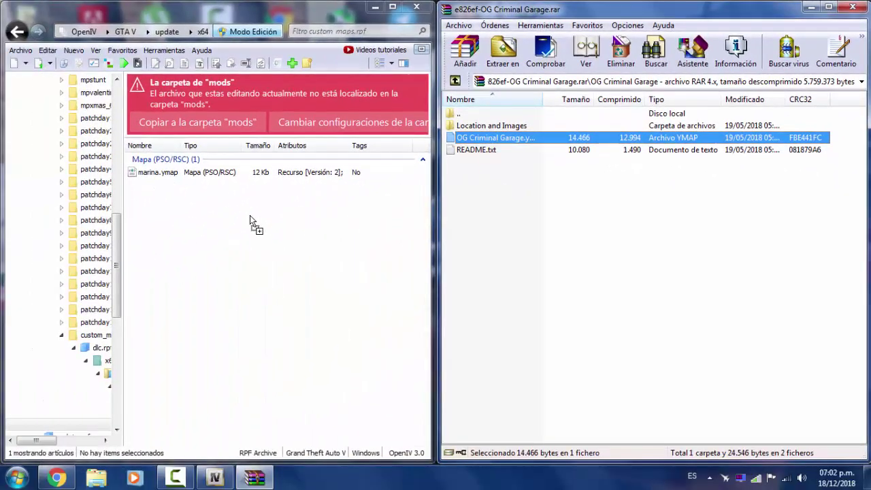
{"action": "left_click_drag", "start_coordinate": [250, 216], "coordinate": [250, 218]}
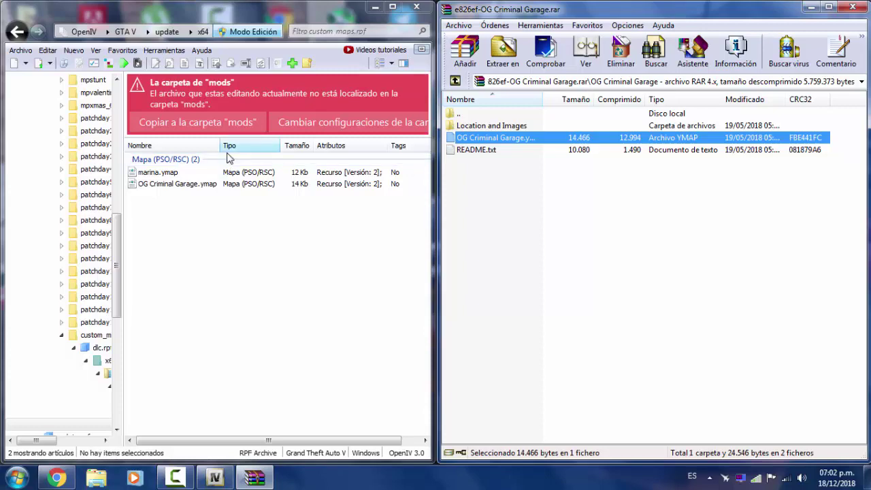
{"action": "left_click", "coordinate": [853, 7]}
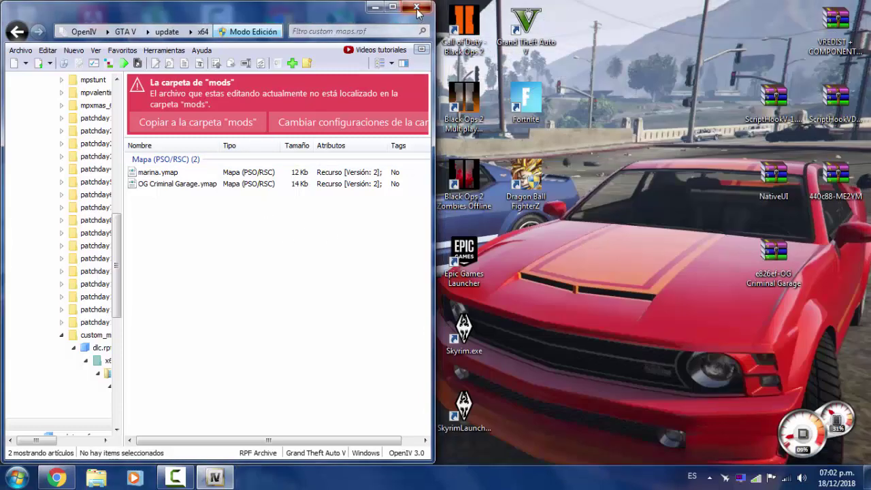
{"action": "left_click", "coordinate": [416, 6]}
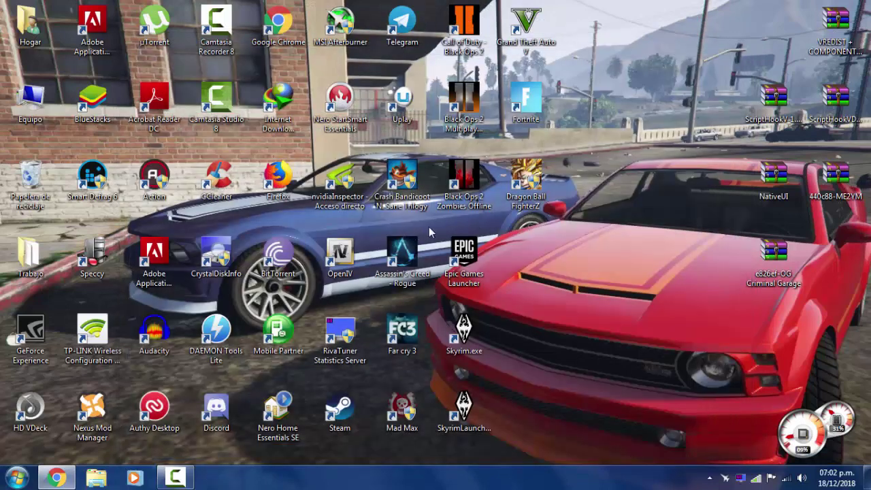